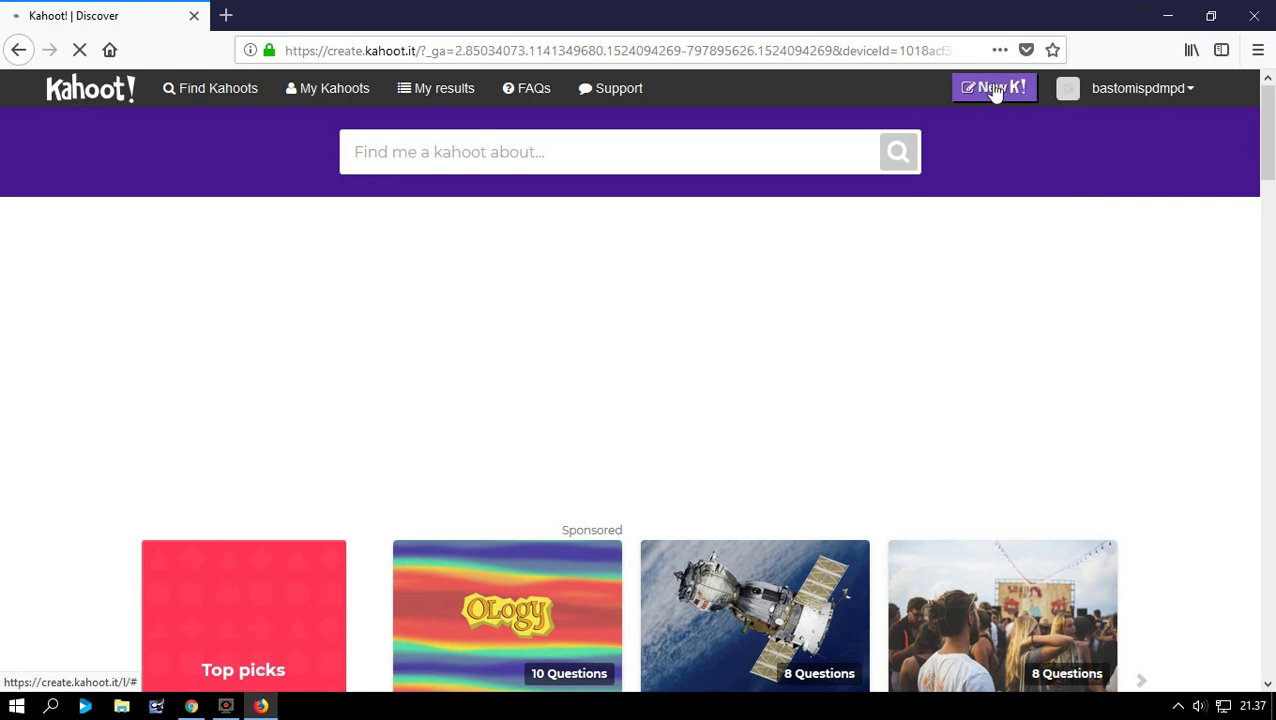
# Step: Start creating a new kahoot of the Quiz type
pyautogui.click(100, 97)
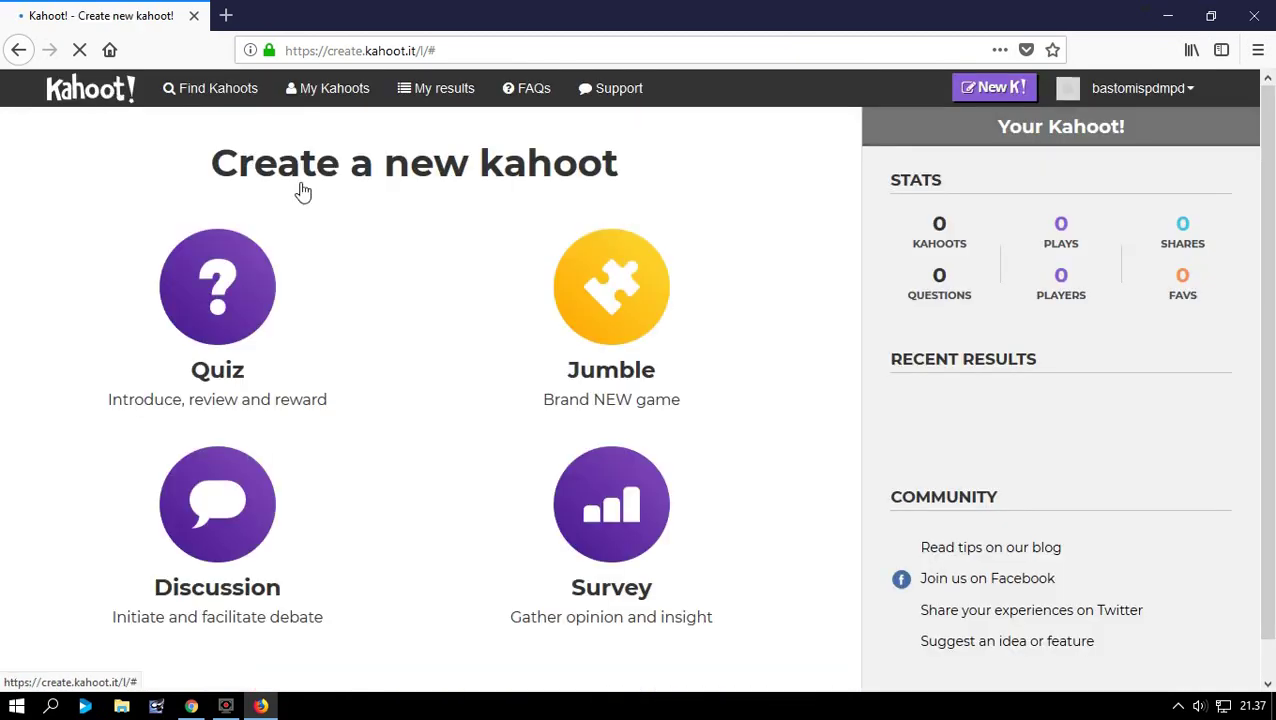
pyautogui.scroll(-1, 450, 440)
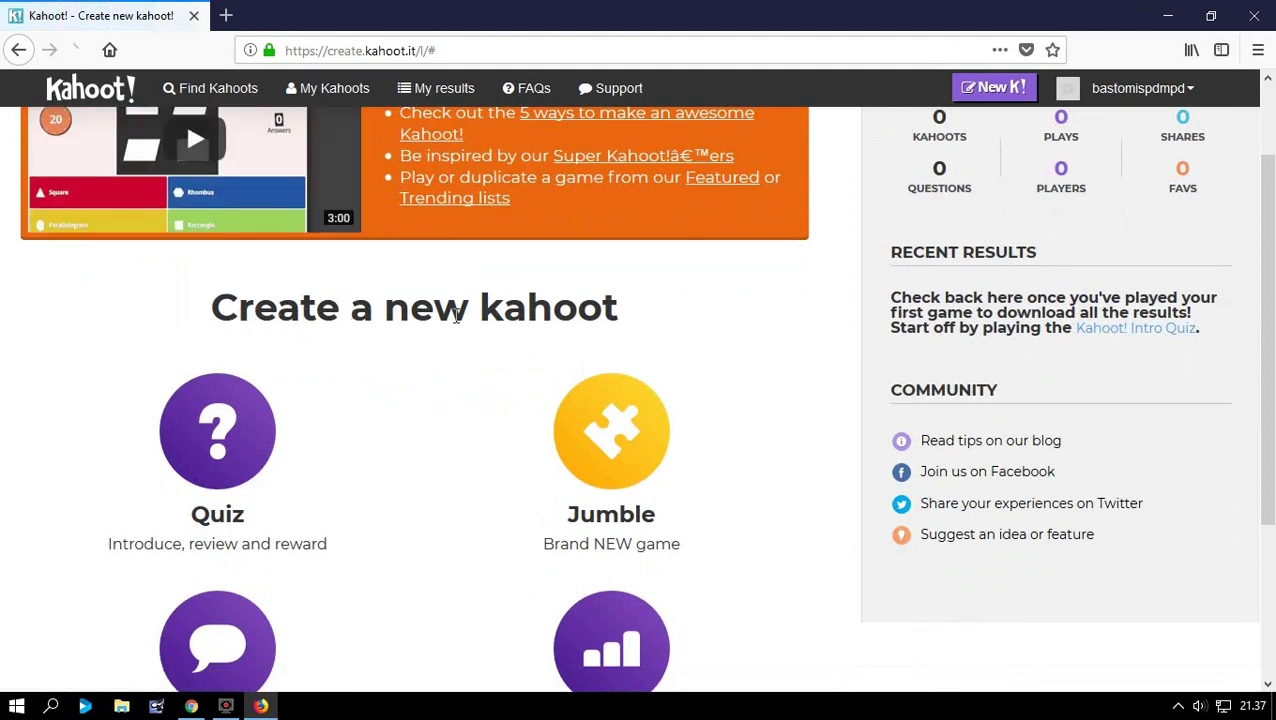
pyautogui.scroll(-1, 604, 319)
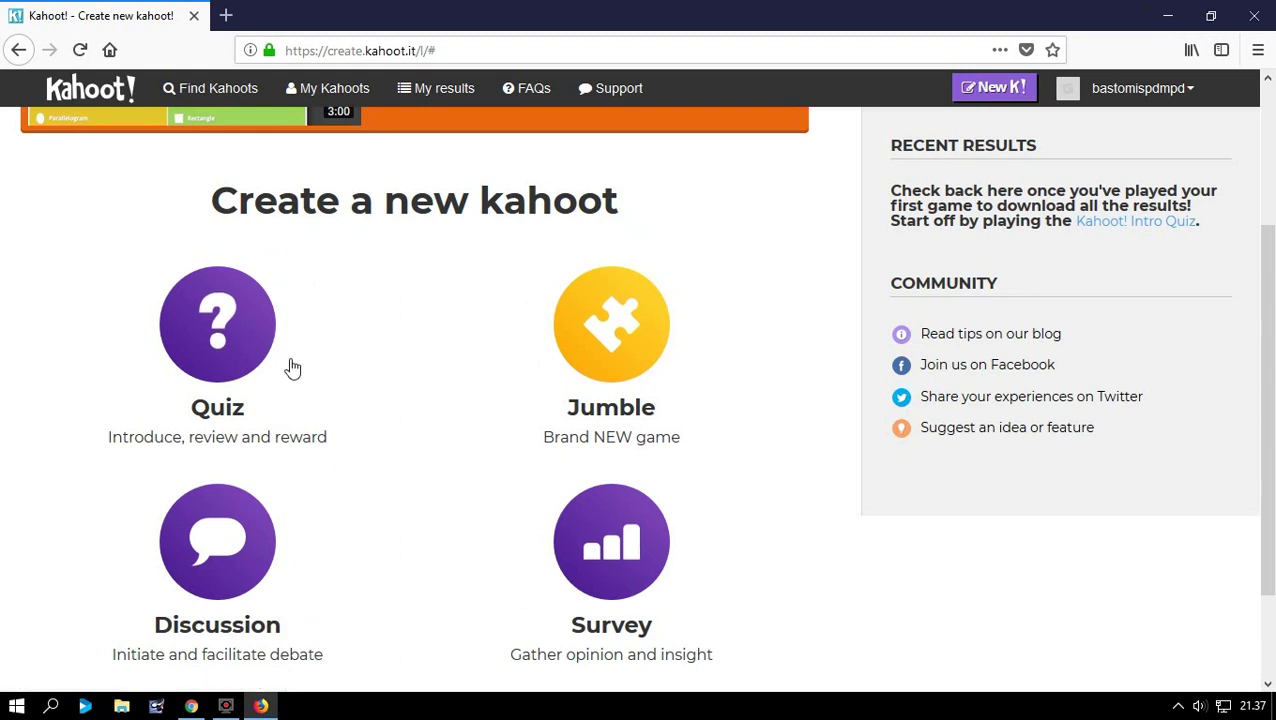
pyautogui.click(221, 334)
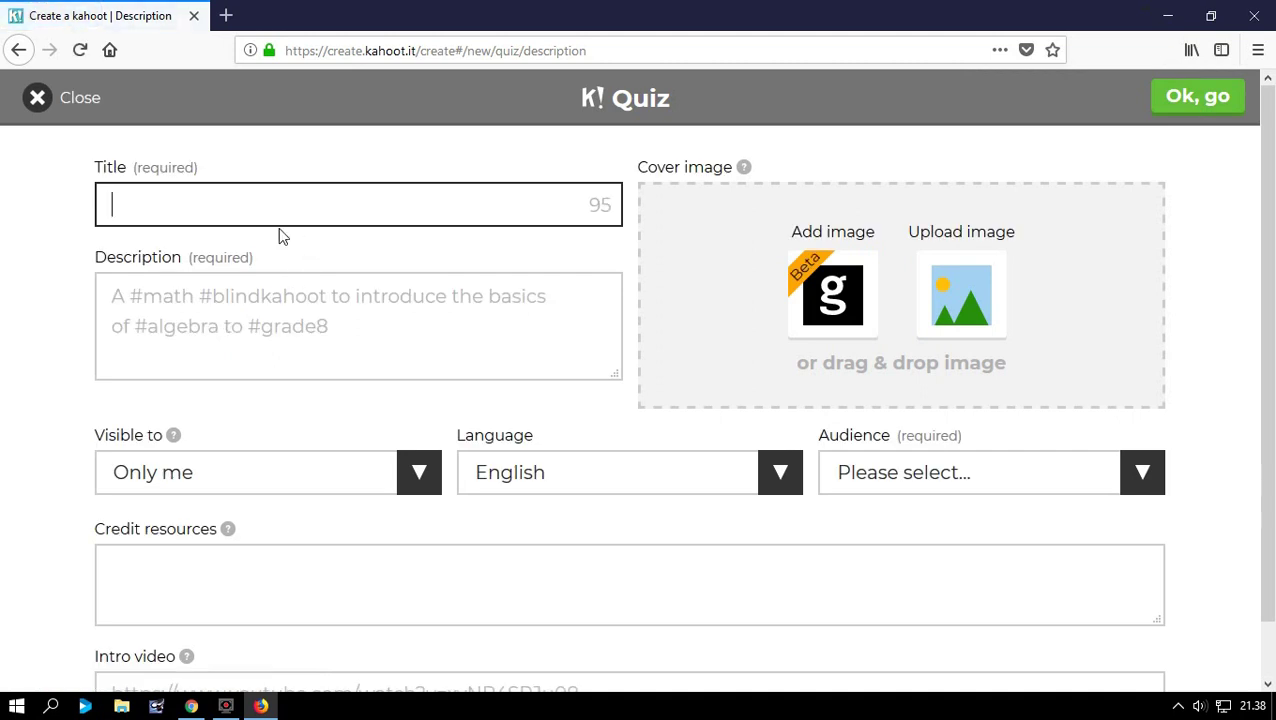
# Step: Enter "Tentang Plasma Production" as the quiz title
pyautogui.click(138, 204)
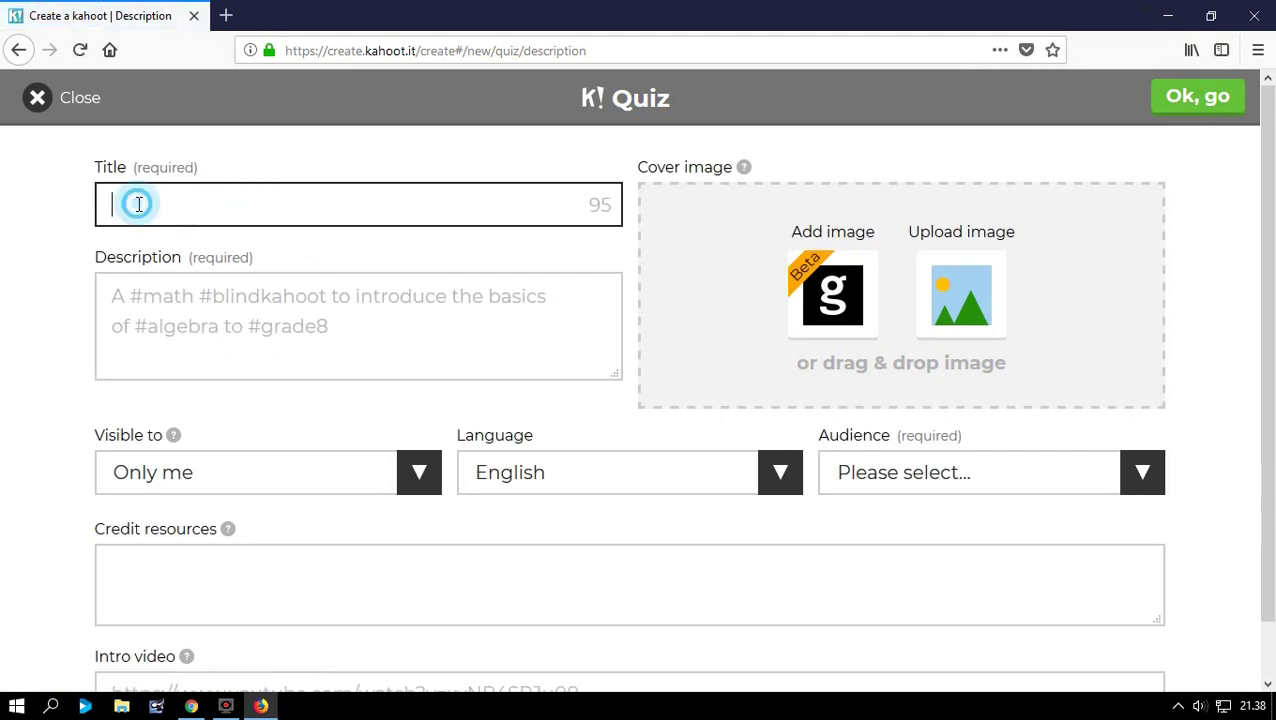
pyautogui.click(162, 201)
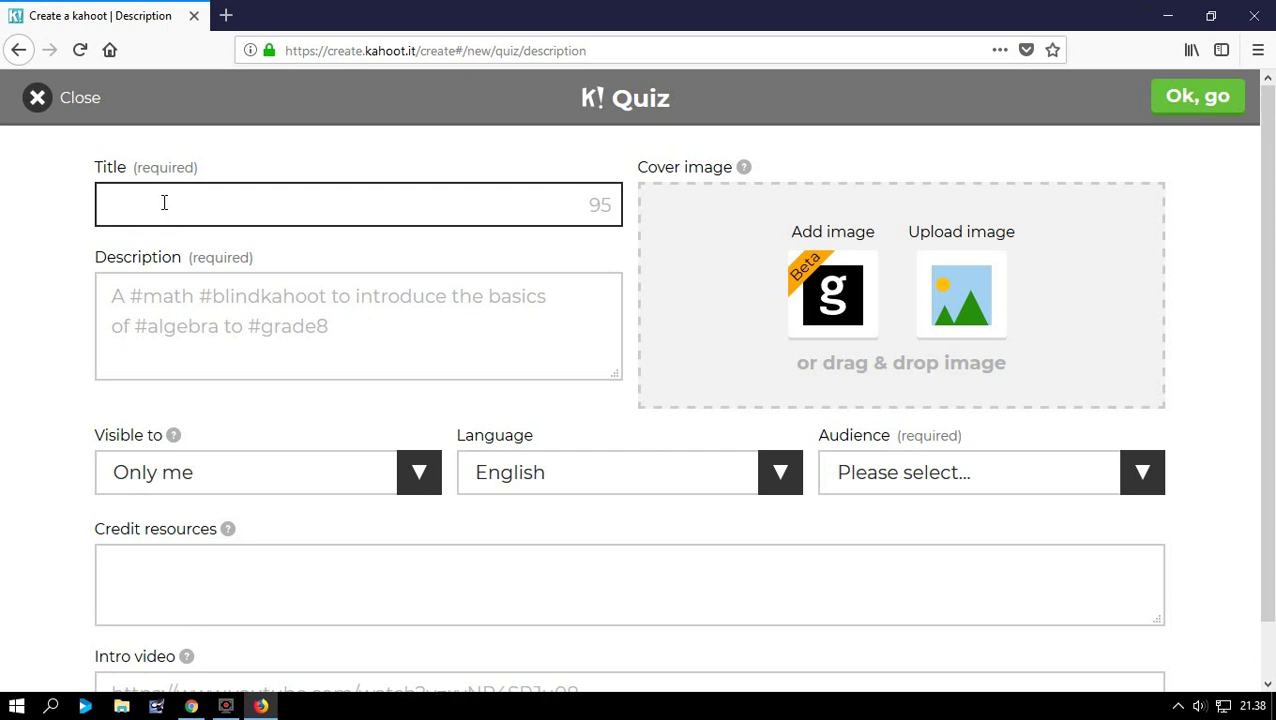
pyautogui.write('Tentang Plasma ')
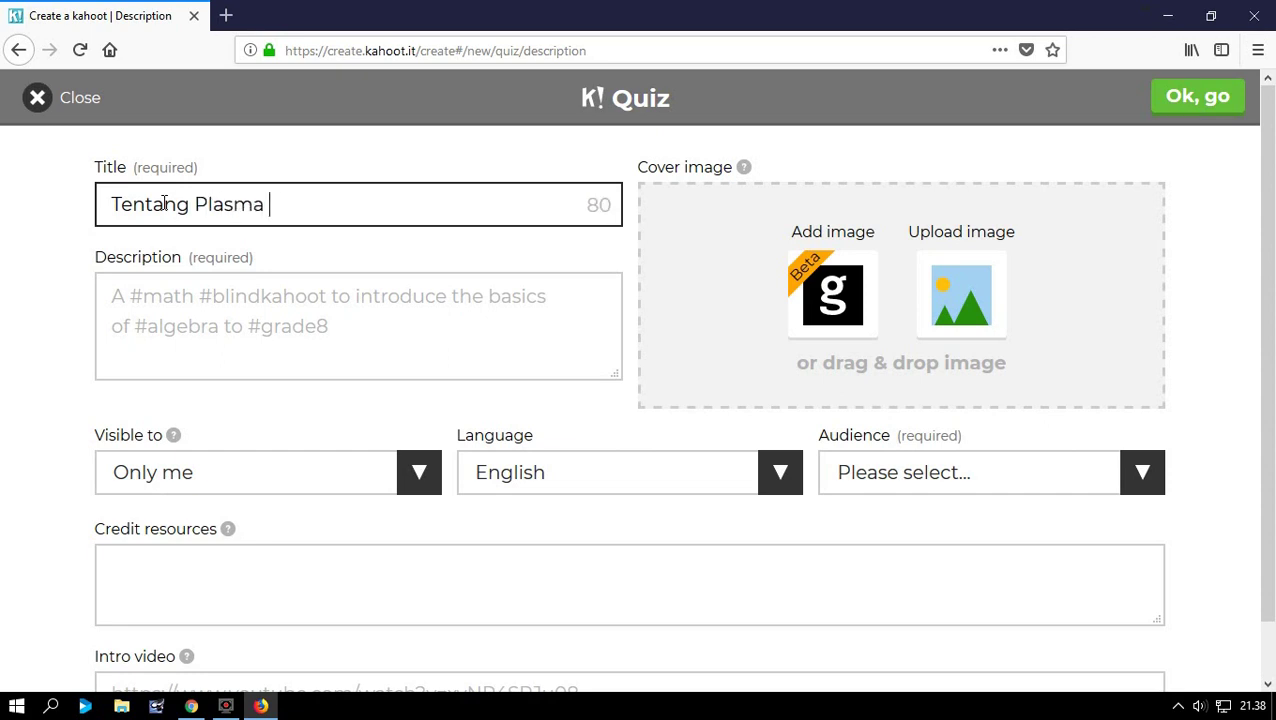
pyautogui.write('Produ')
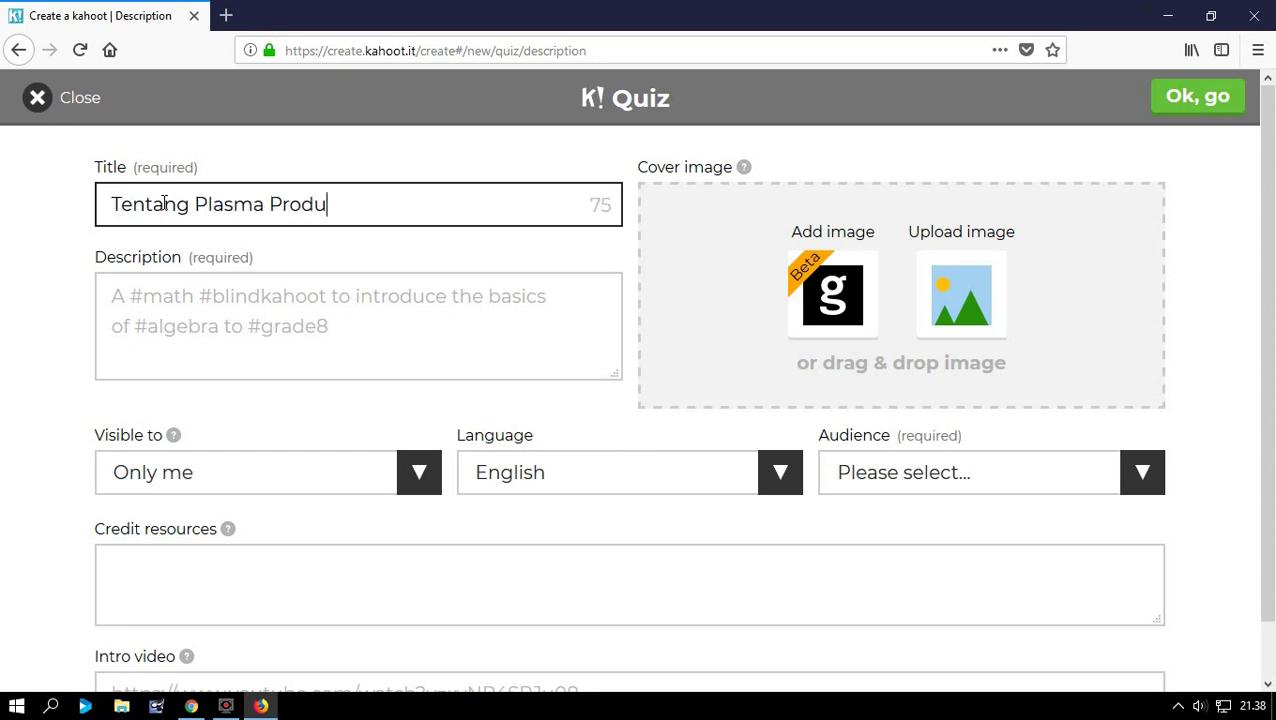
pyautogui.write('ction')
pyautogui.click(598, 206)
pyautogui.click(517, 208)
# Step: Enter "#about plasma production" as the quiz description
pyautogui.click(128, 300)
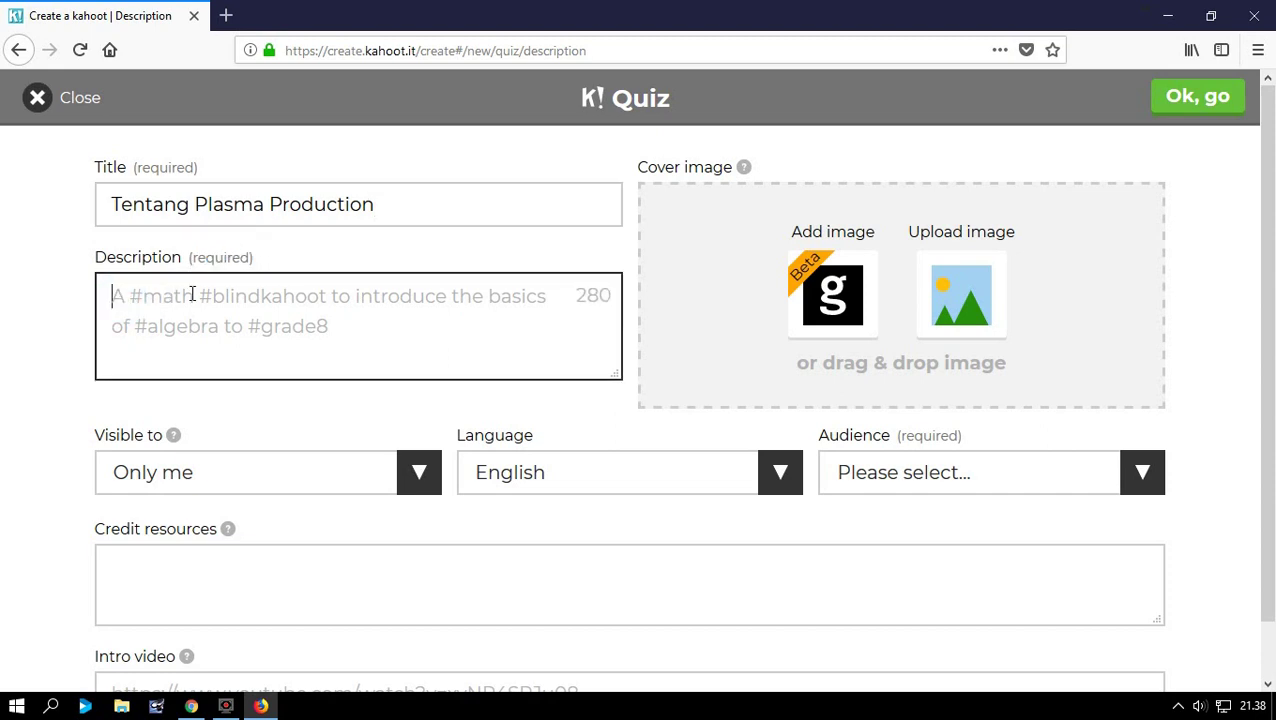
pyautogui.write('#')
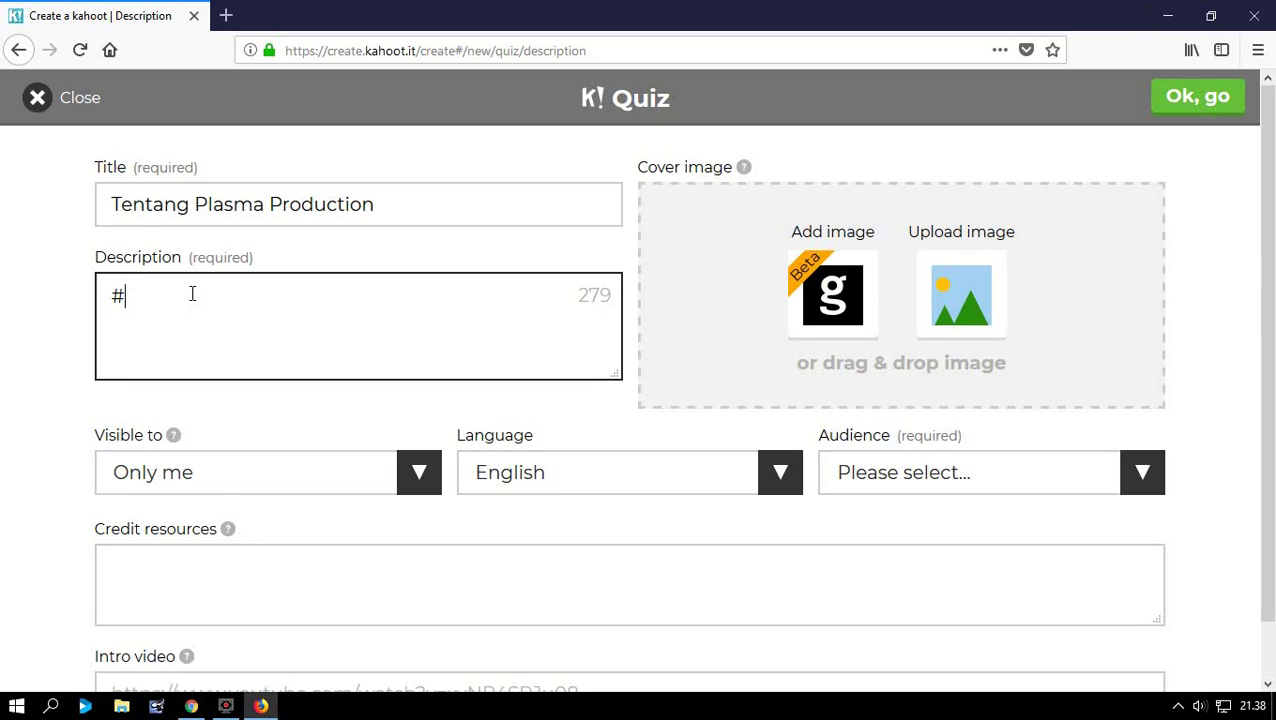
pyautogui.write('about plasm')
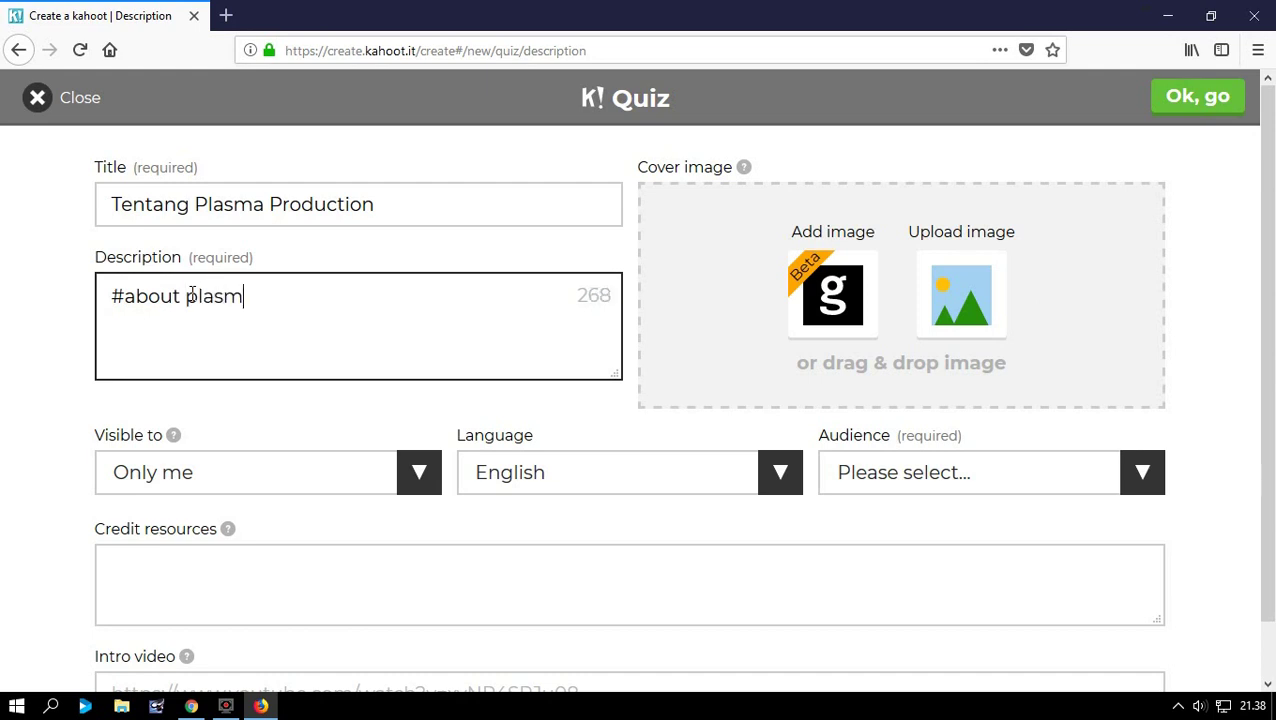
pyautogui.write('a production')
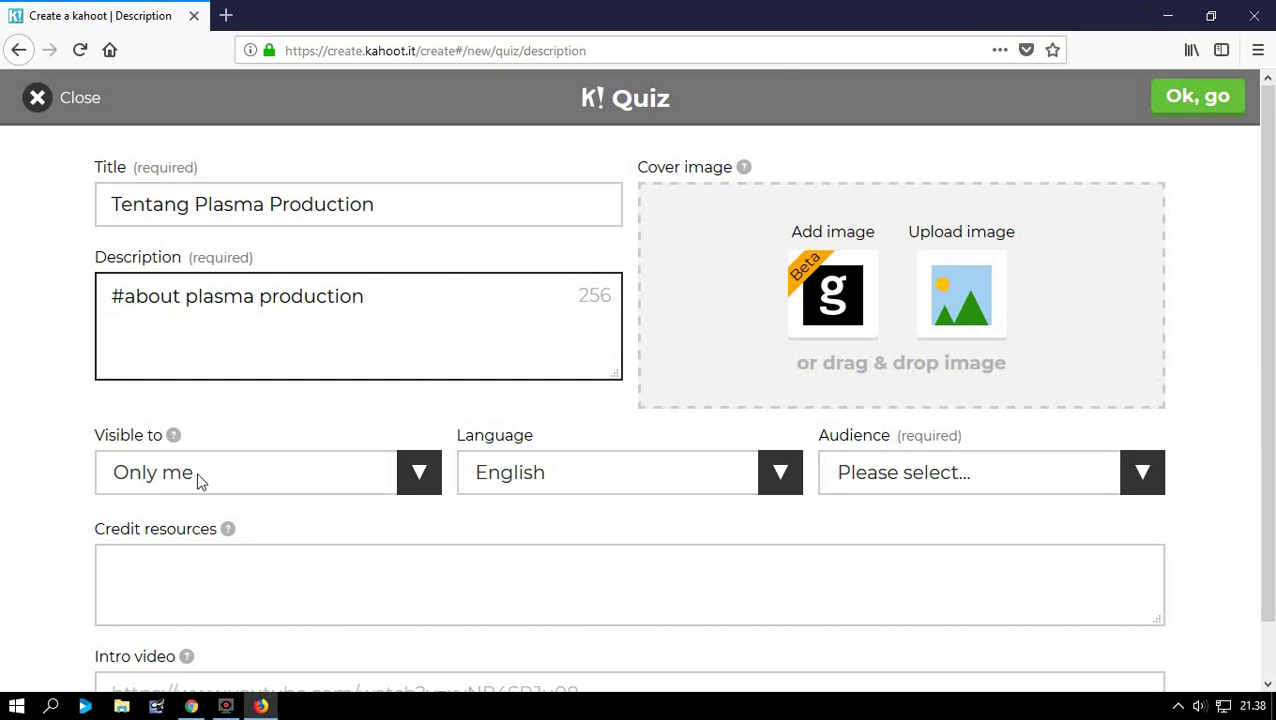
# Step: Make the quiz visible to Everyone, with English as its language and School as its audience
pyautogui.click(419, 478)
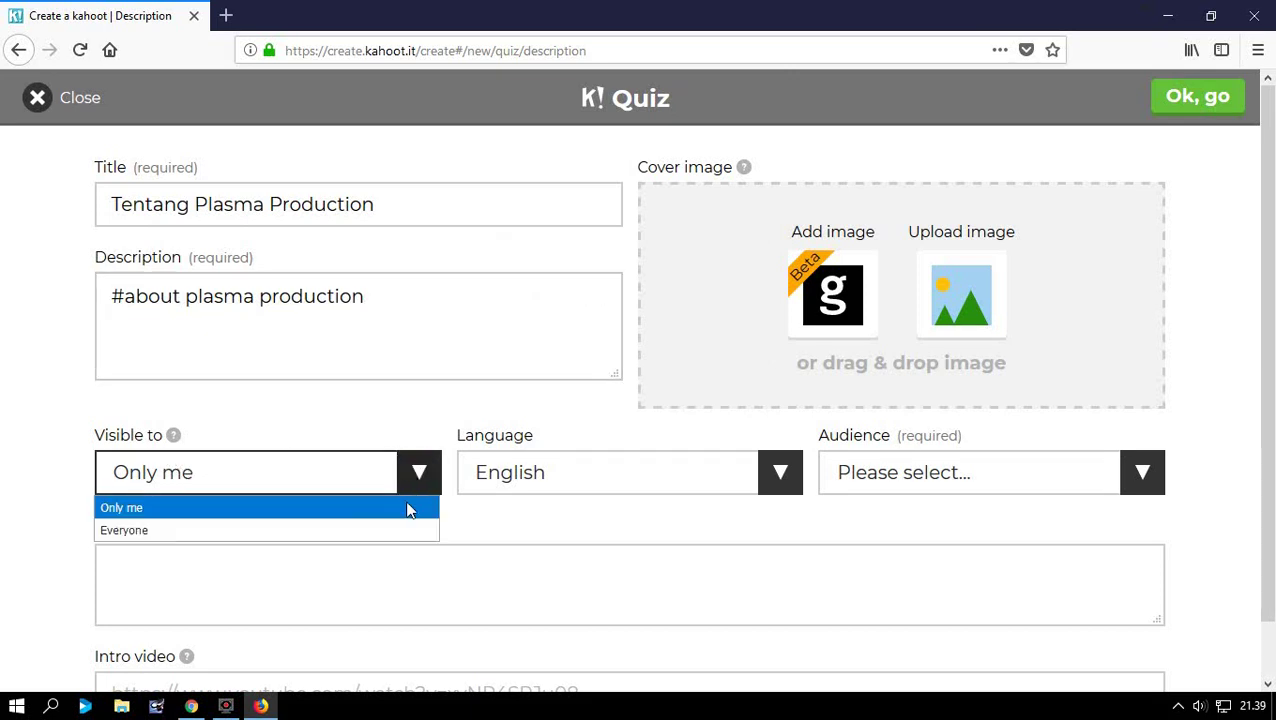
pyautogui.click(393, 531)
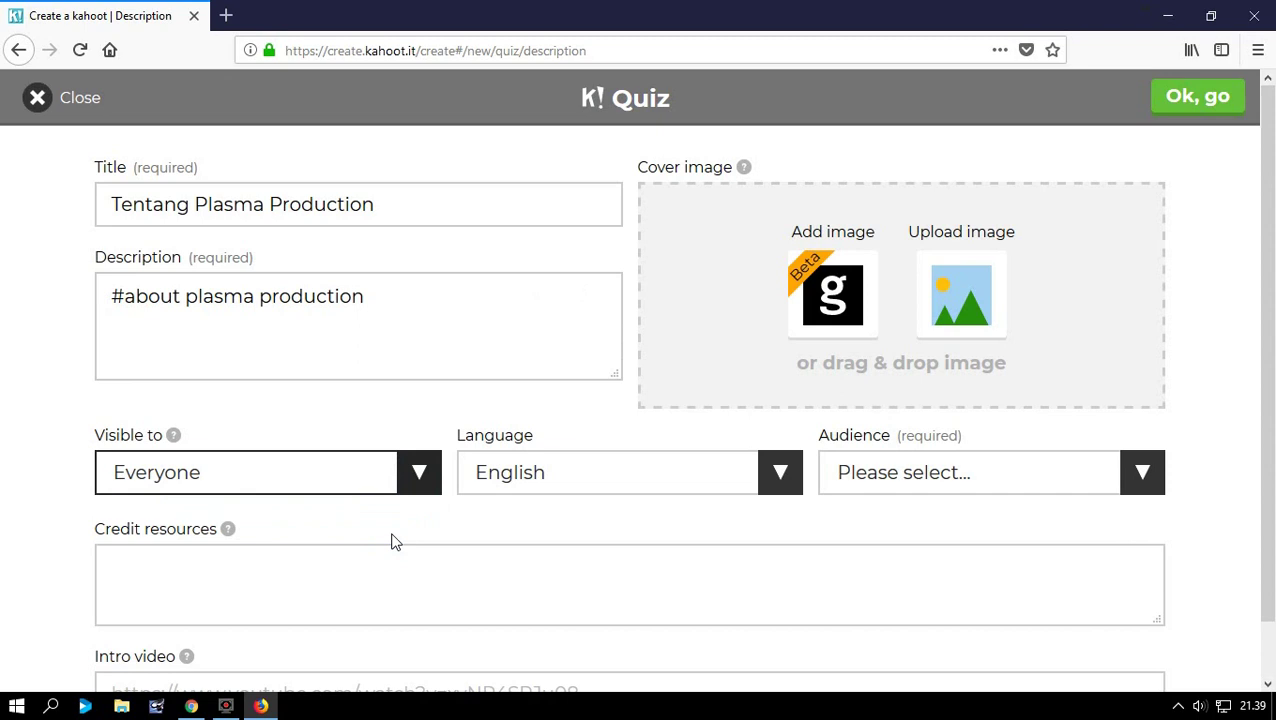
pyautogui.scroll(-1, 470, 500)
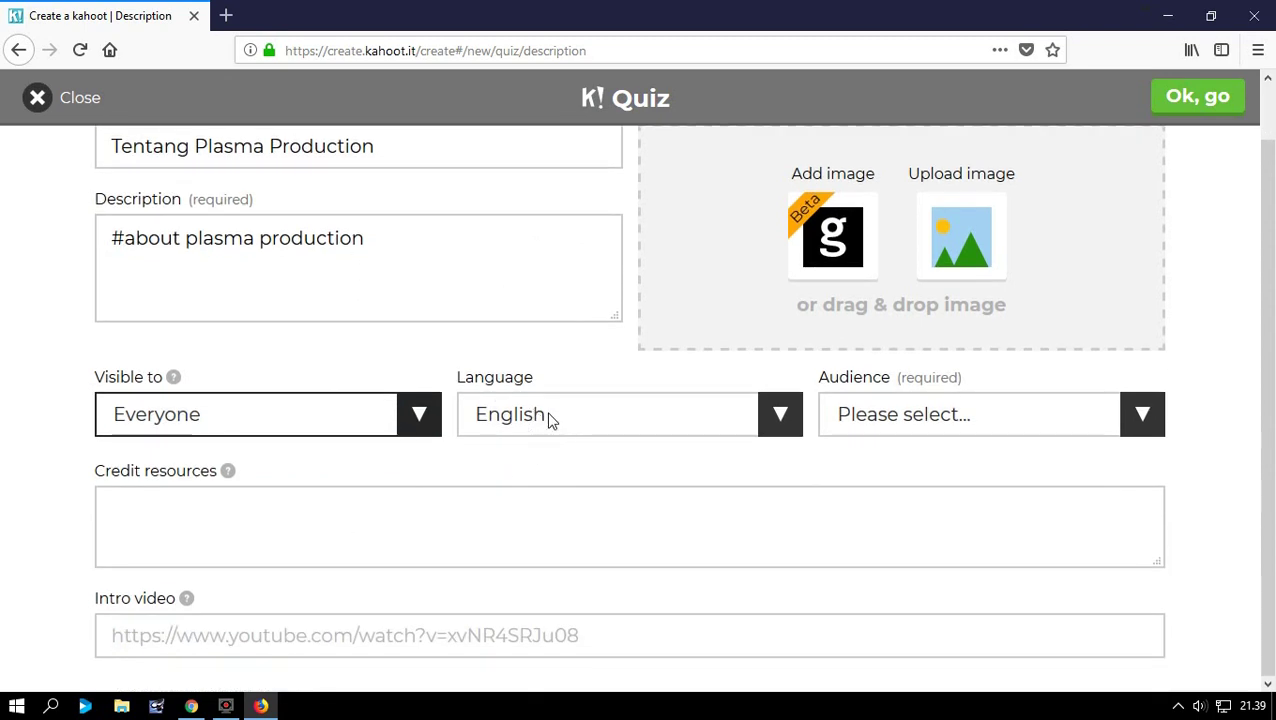
pyautogui.click(701, 415)
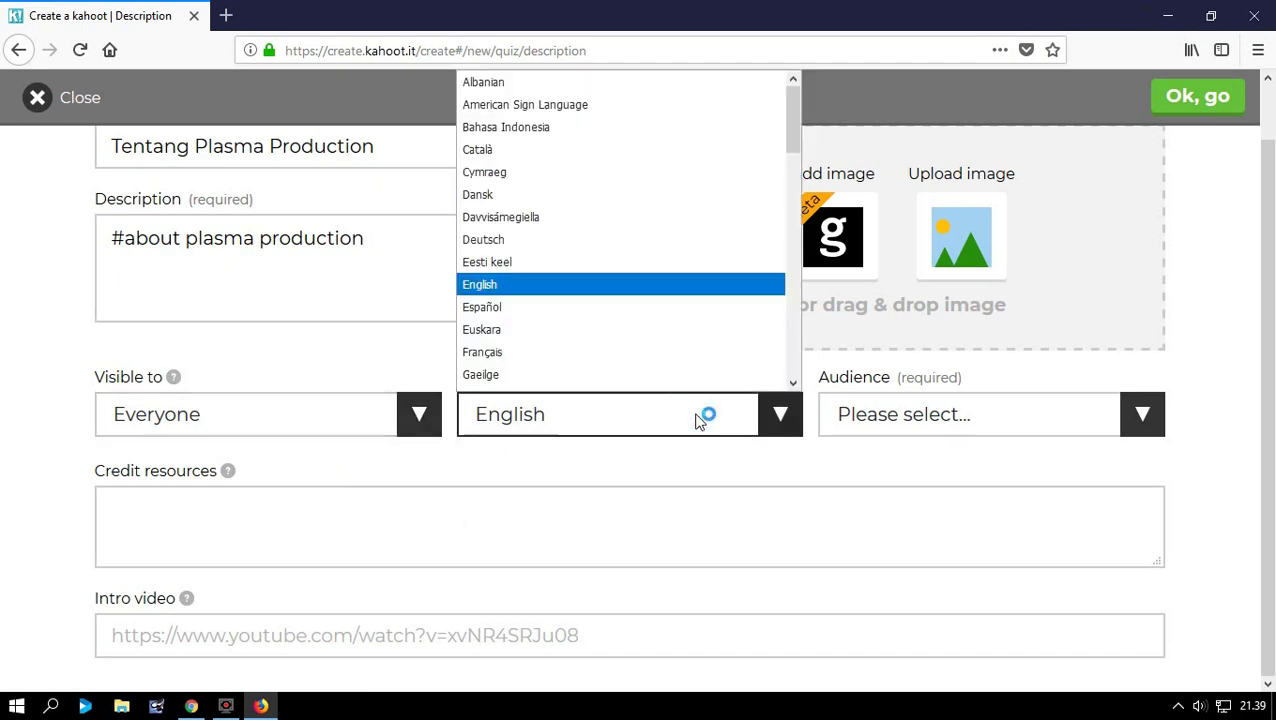
pyautogui.click(705, 288)
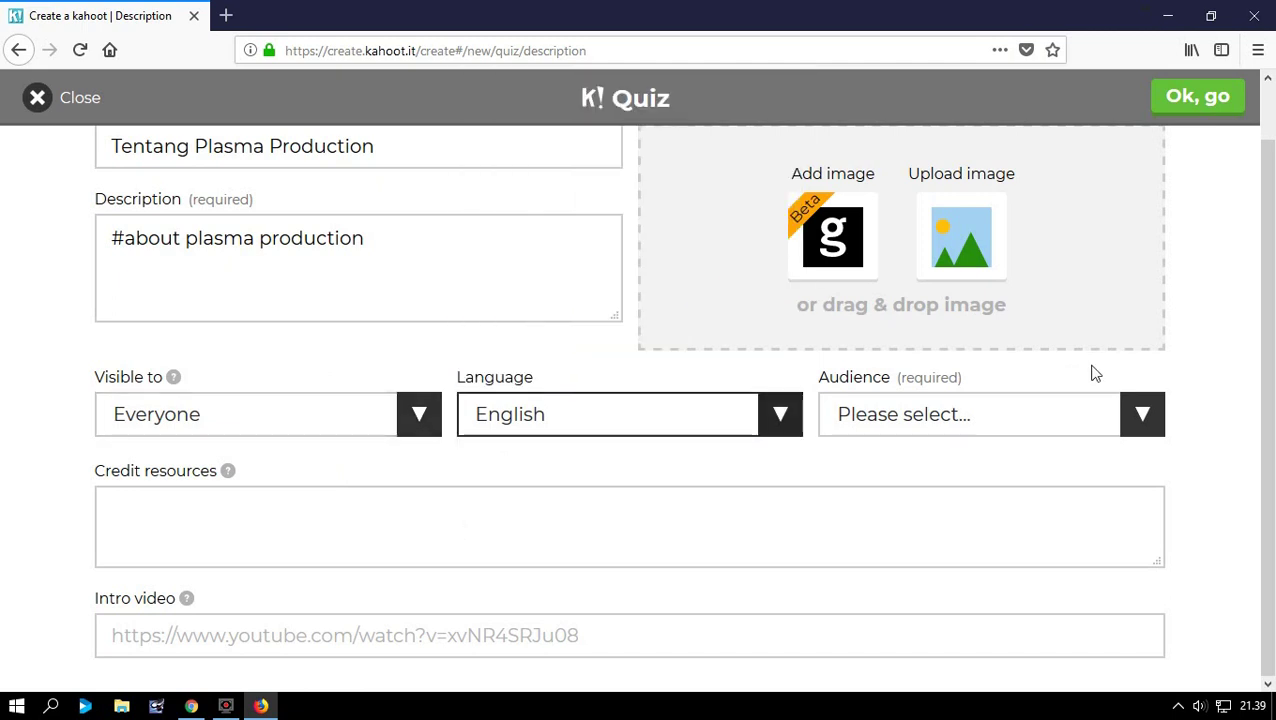
pyautogui.click(1106, 424)
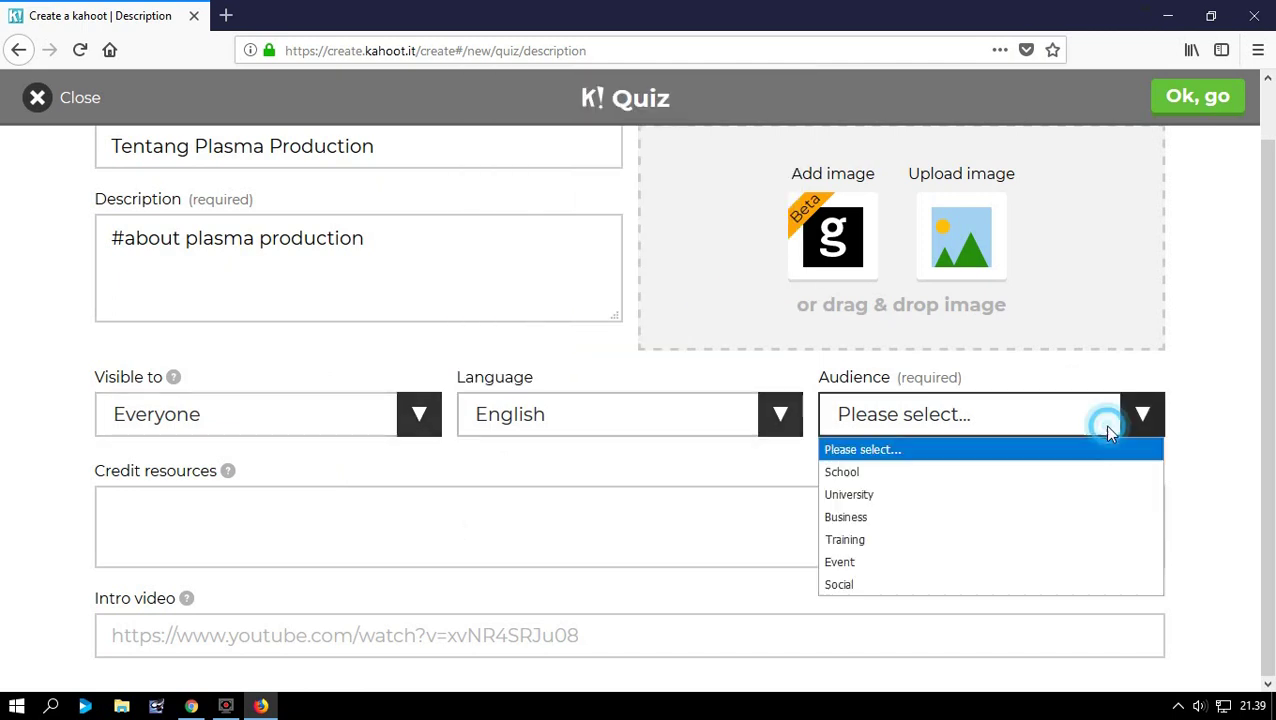
pyautogui.click(1022, 474)
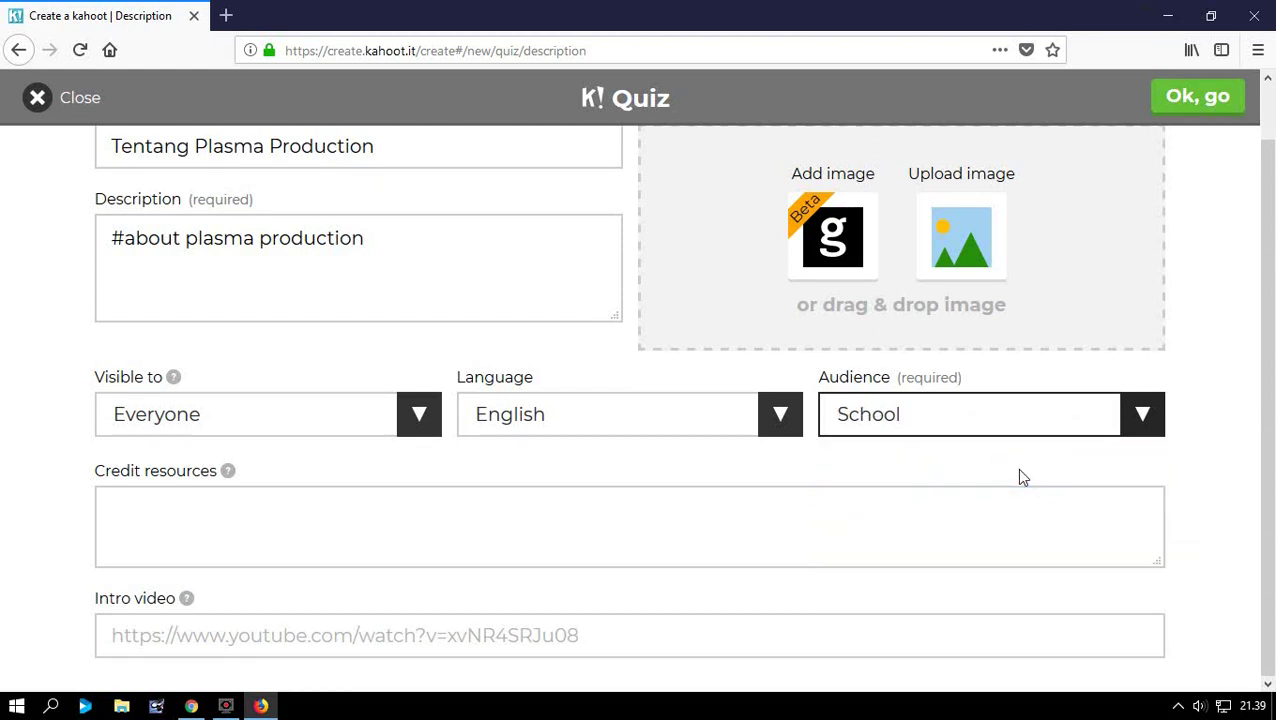
# Step: Enter "A Professional Video Shooting" as the quiz's credit resources
pyautogui.click(590, 525)
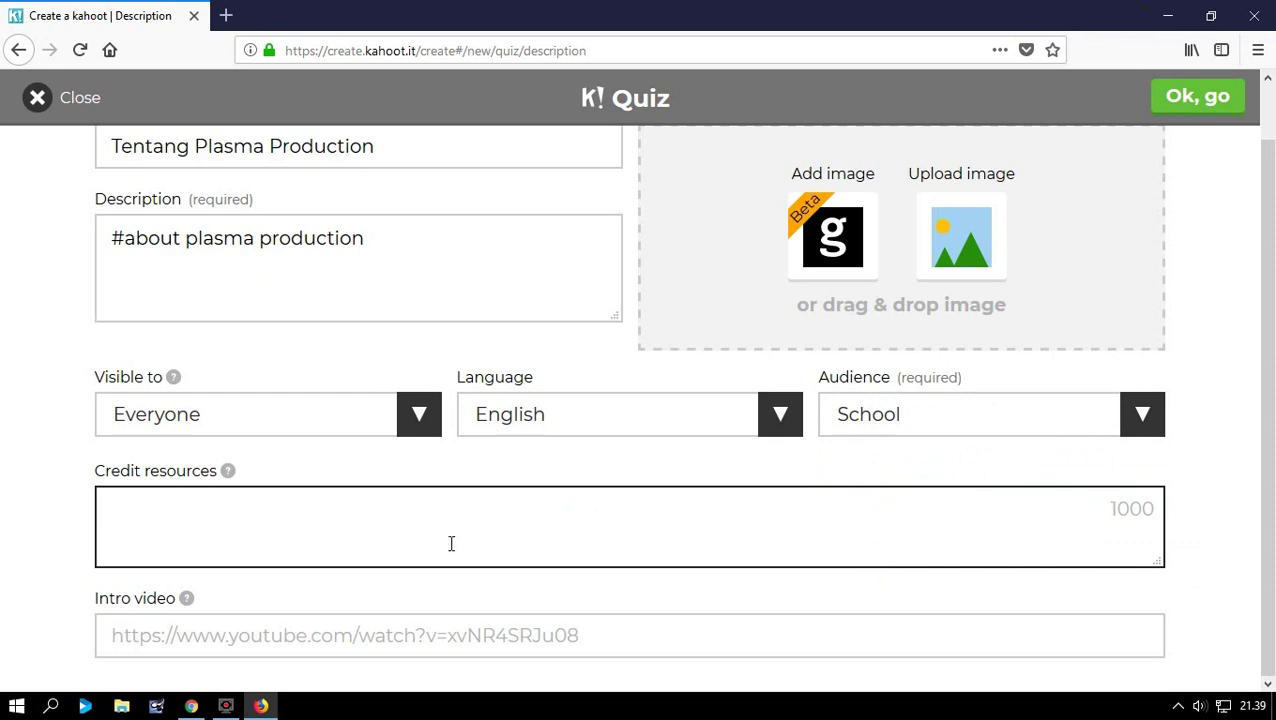
pyautogui.write('A Professi')
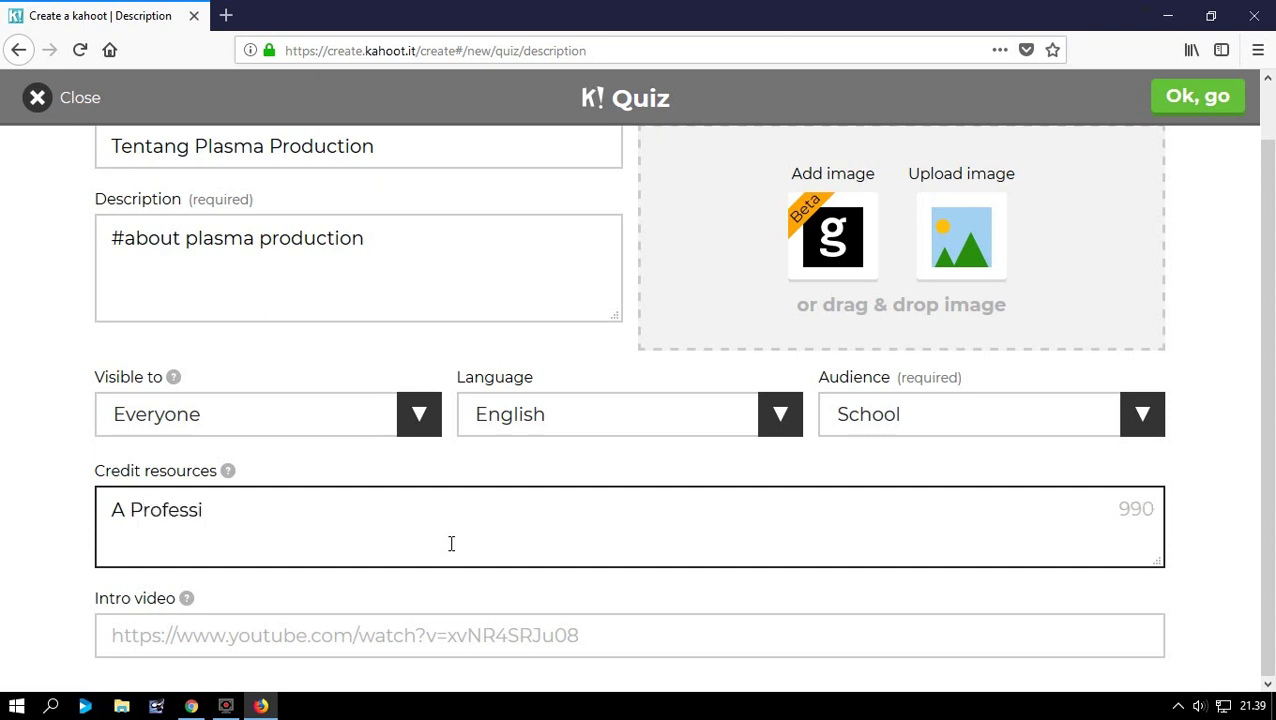
pyautogui.write('onal Video Shooting')
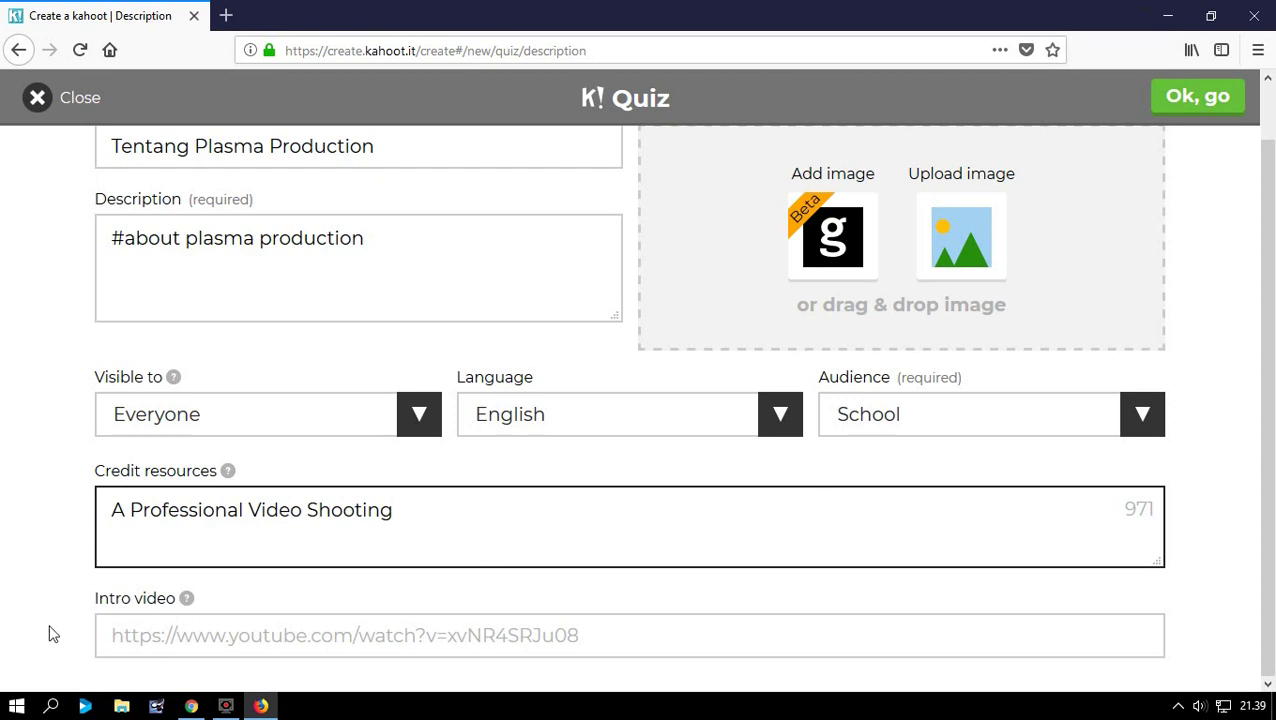
pyautogui.tripleClick(23, 608)
pyautogui.click(433, 527)
pyautogui.click(160, 638)
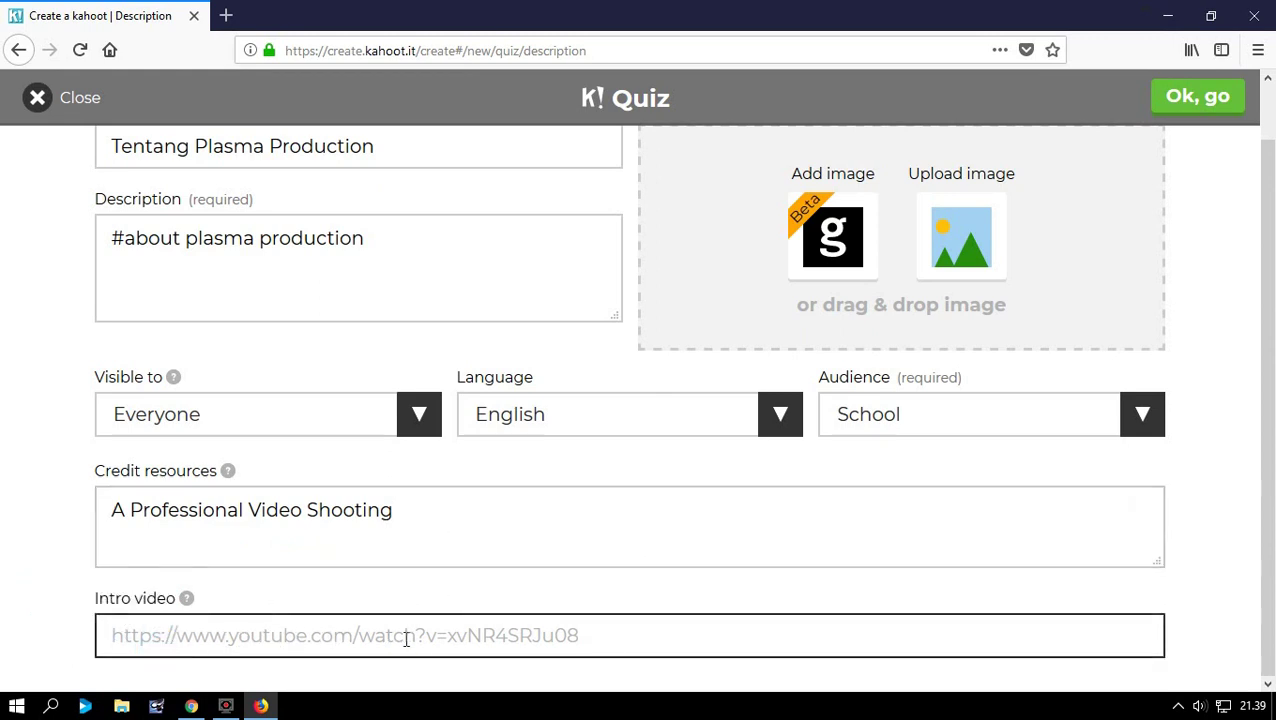
pyautogui.click(572, 642)
pyautogui.click(577, 606)
# Step: Upload the image 7e2218cc-8c6f-4f8d-8bdd-5e73f966baed from Downloads as the cover image and confirm the quiz description
pyautogui.click(964, 245)
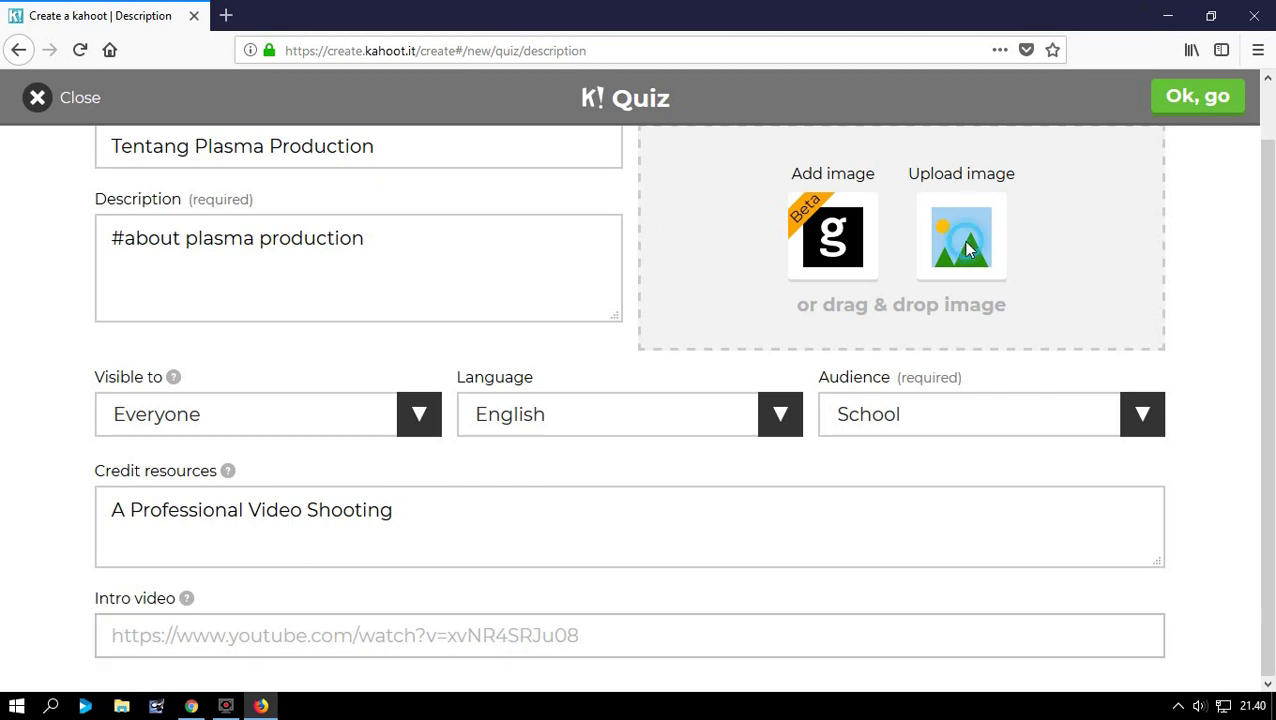
pyautogui.moveTo(626, 124); pyautogui.dragTo(604, 363)
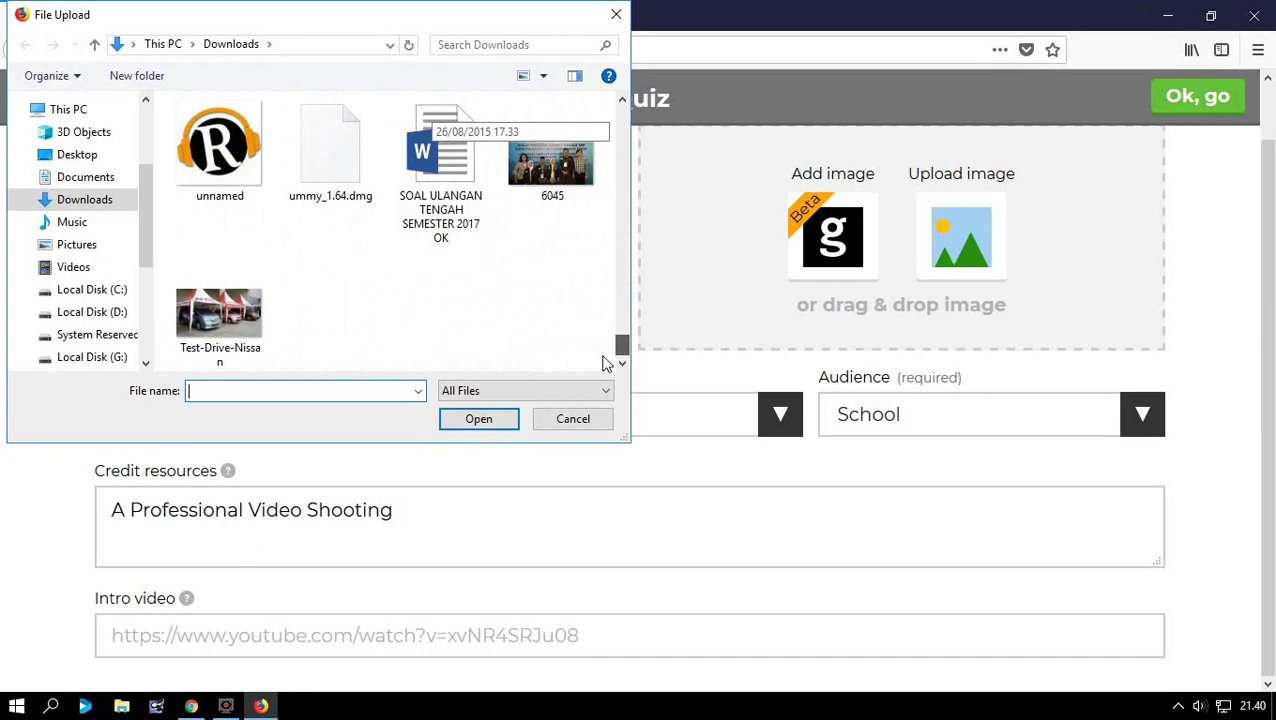
pyautogui.scroll(3, 400, 250)
pyautogui.click(238, 220)
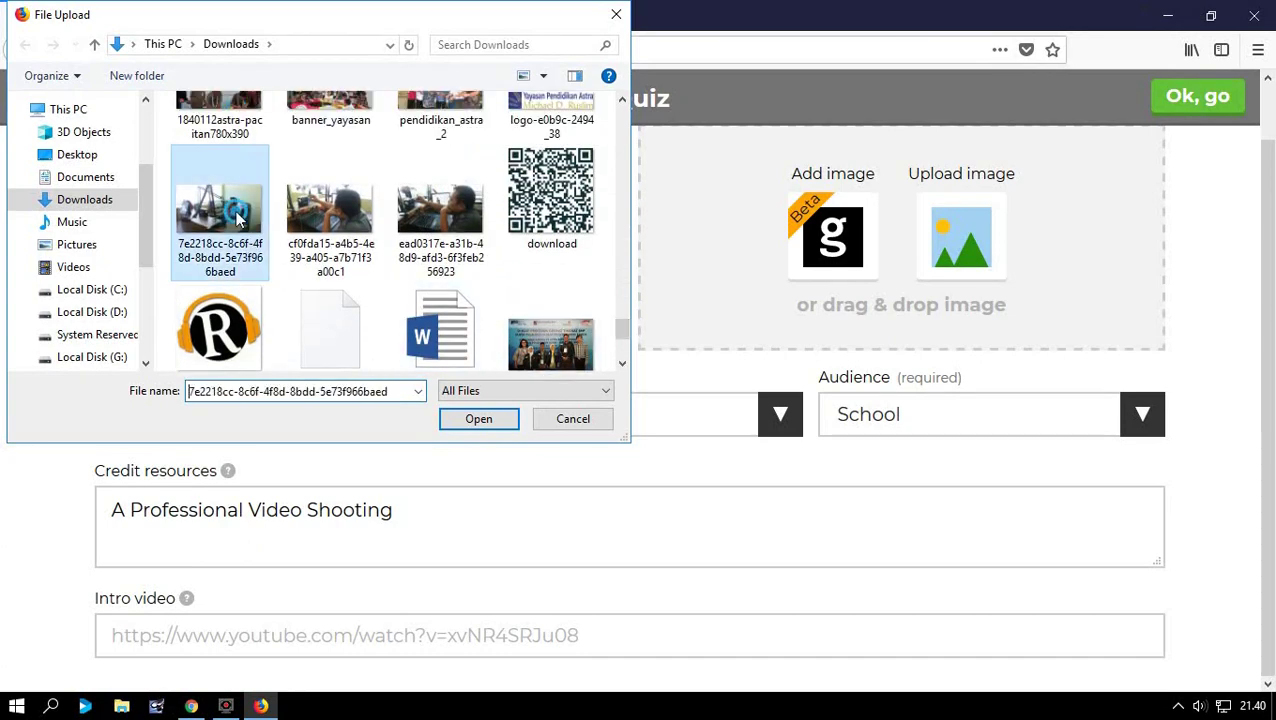
pyautogui.click(492, 419)
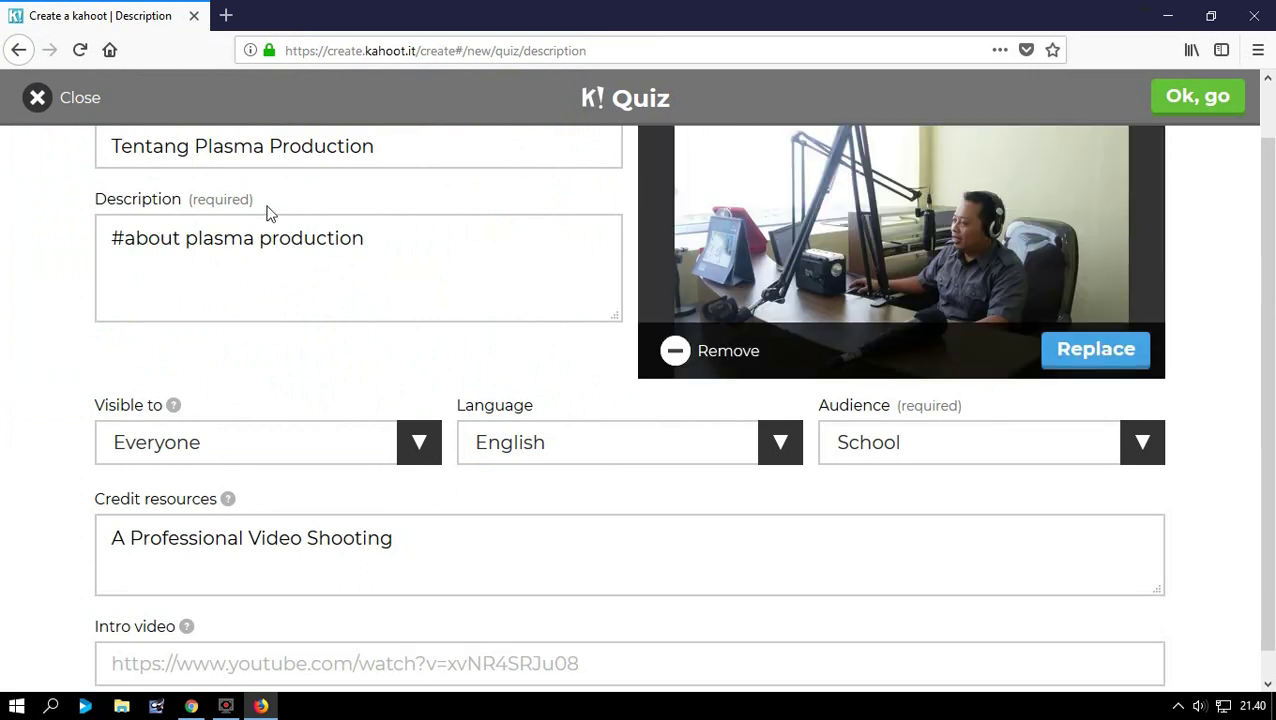
pyautogui.click(1206, 98)
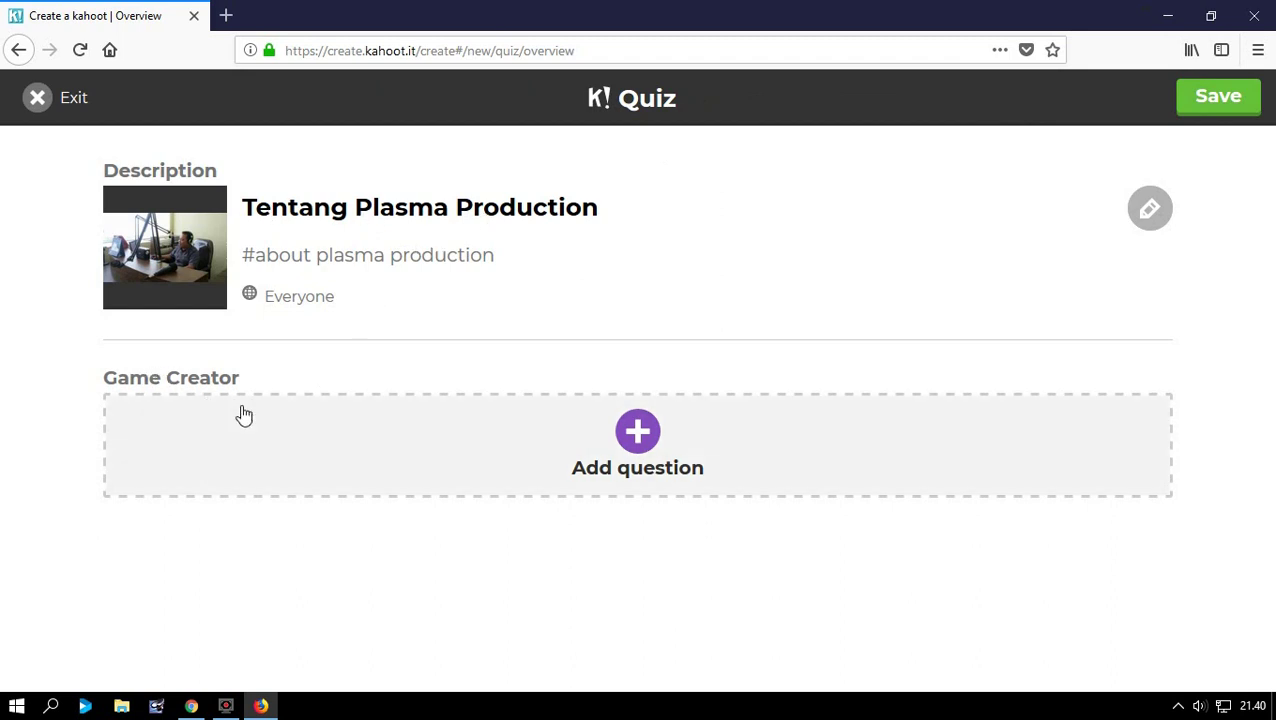
# Step: Add the first question to the quiz with the text "Dimana Plasma Production berada?"
pyautogui.click(638, 432)
pyautogui.click(253, 204)
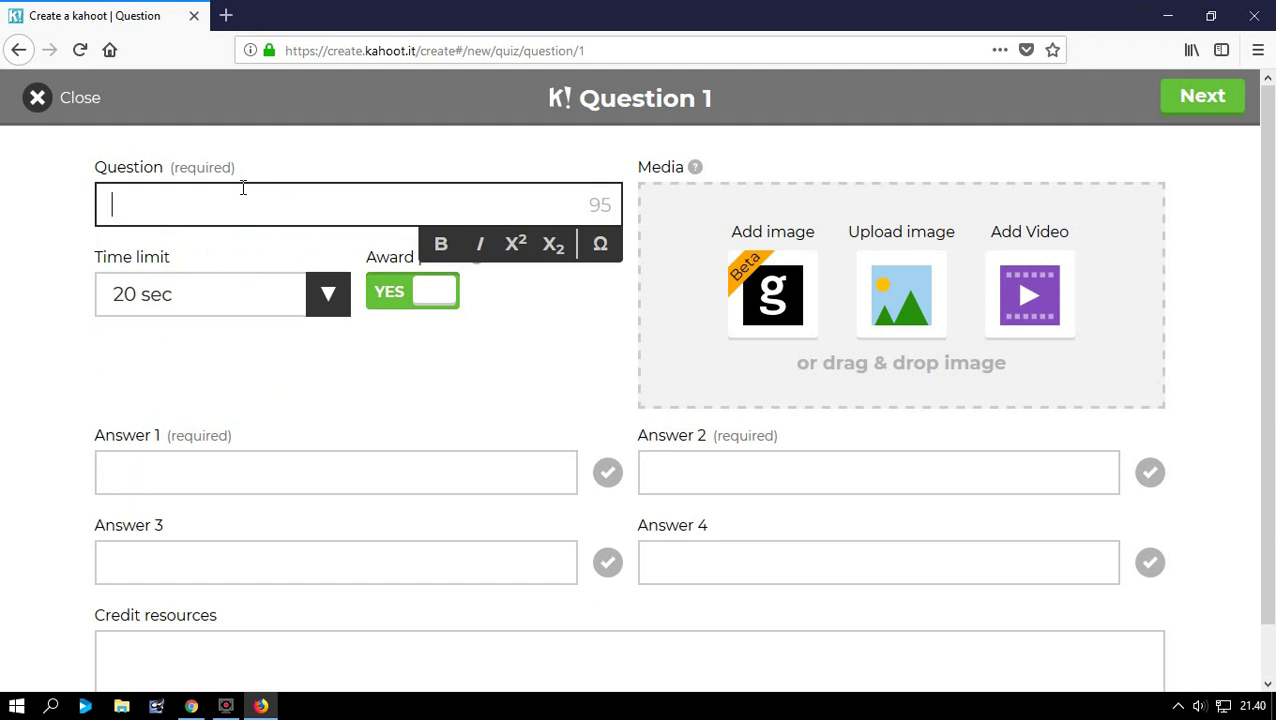
pyautogui.write('Dimansa')
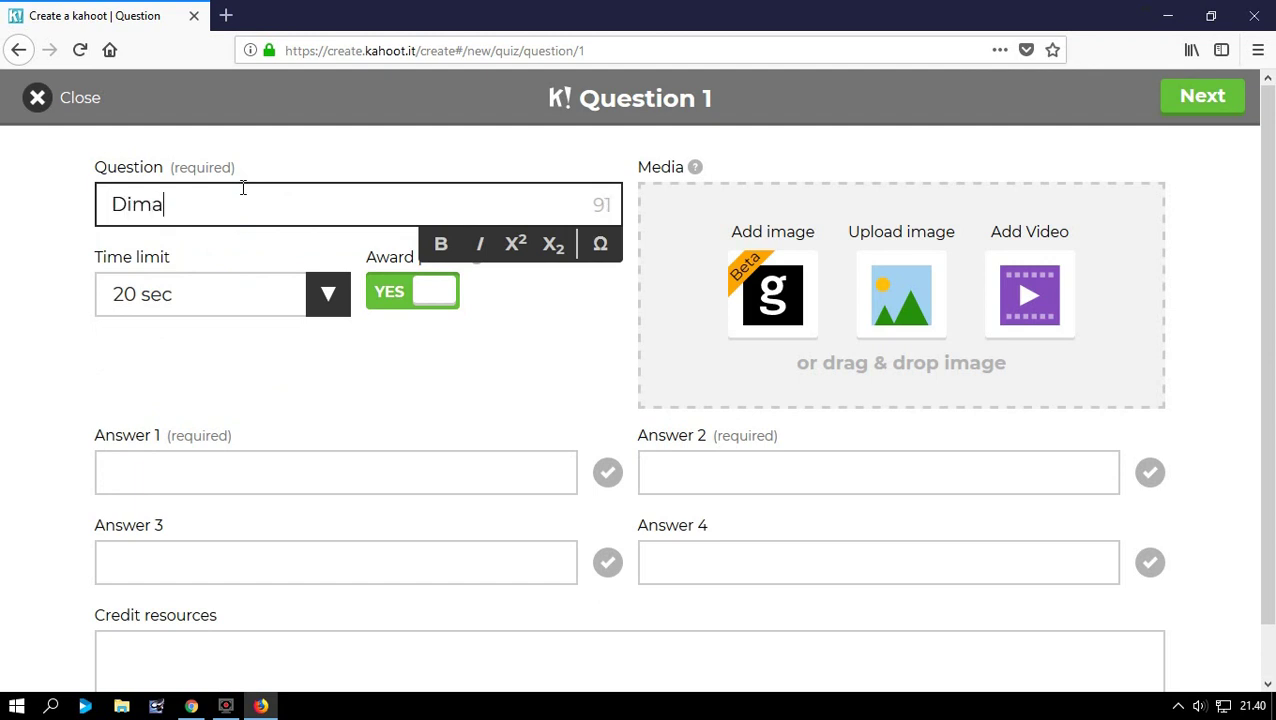
pyautogui.press('BackSpace')
pyautogui.press('BackSpace')
pyautogui.write('a Plasma Prod')
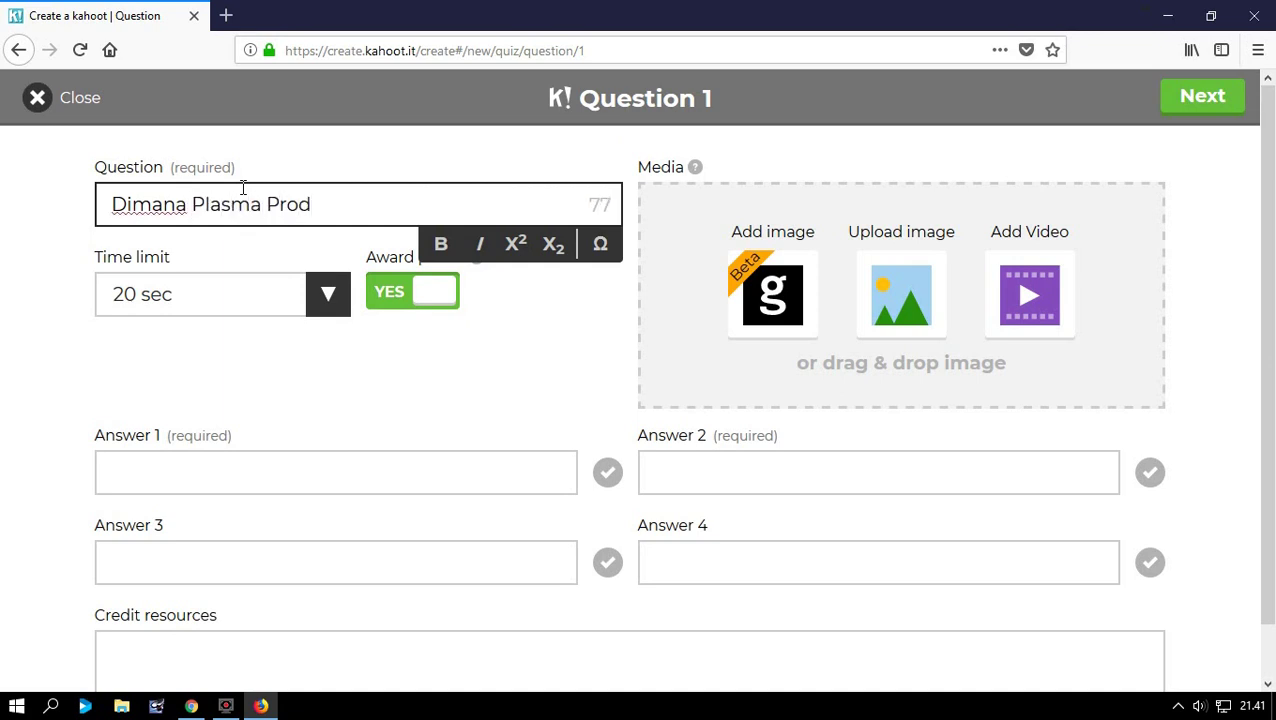
pyautogui.write('uction')
pyautogui.write('be')
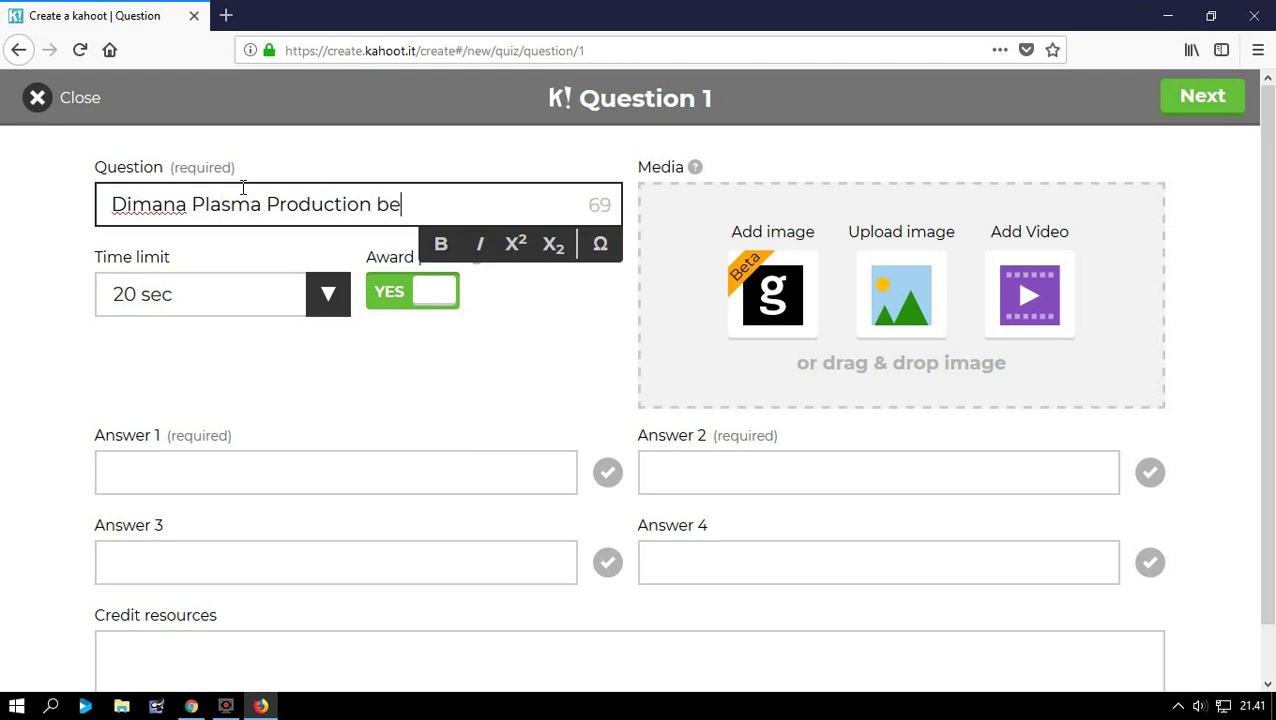
pyautogui.write('rada?')
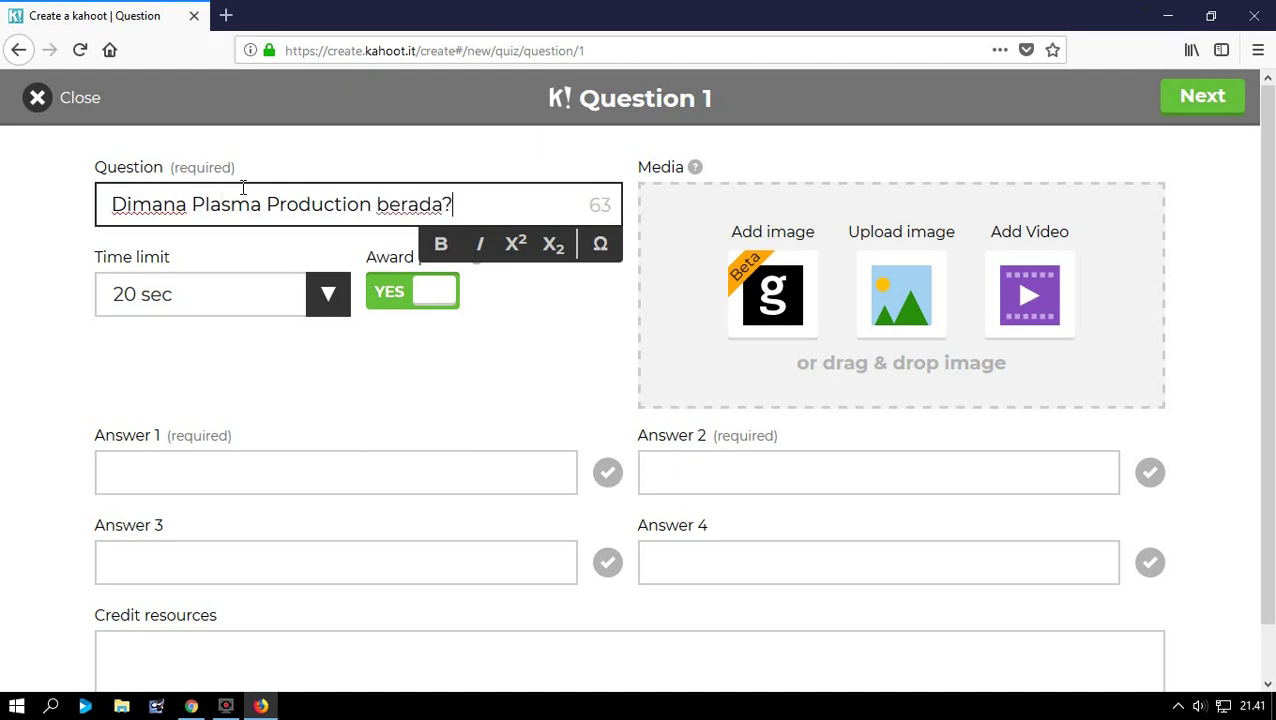
# Step: Format the entire question text in bold, without italics
pyautogui.moveTo(462, 204); pyautogui.dragTo(71, 210)
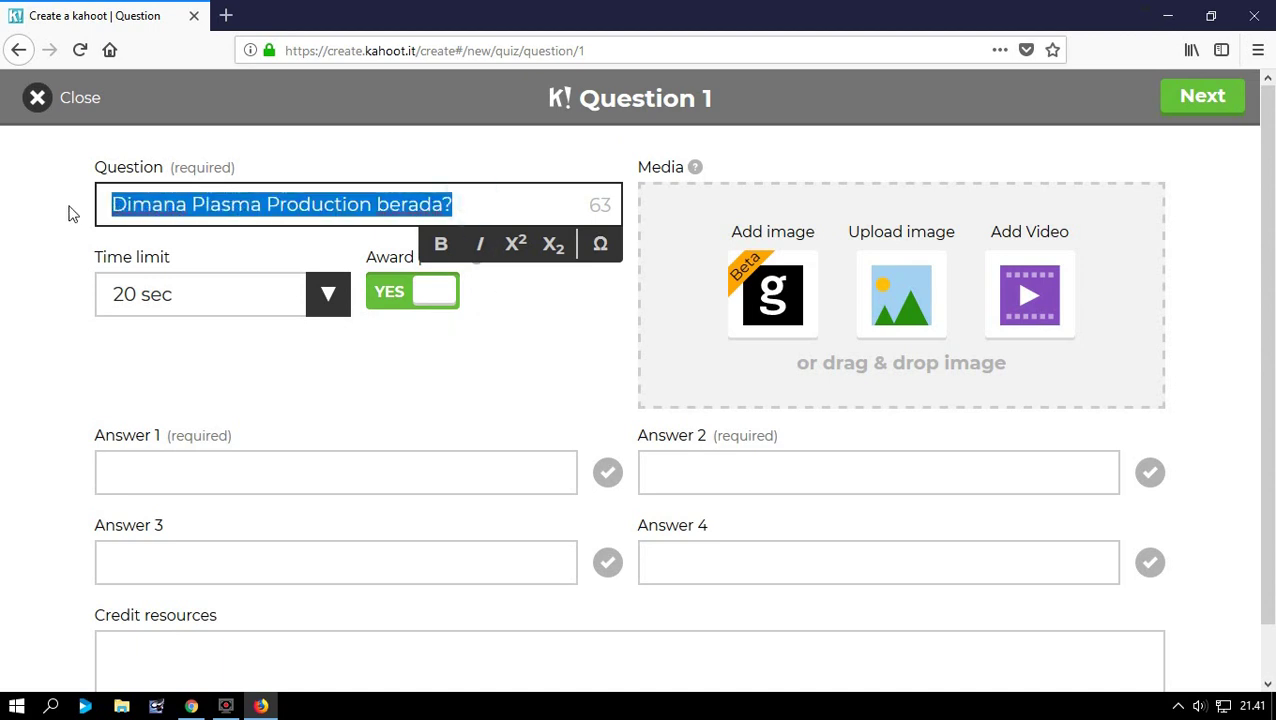
pyautogui.click(441, 244)
pyautogui.click(480, 246)
pyautogui.click(480, 246)
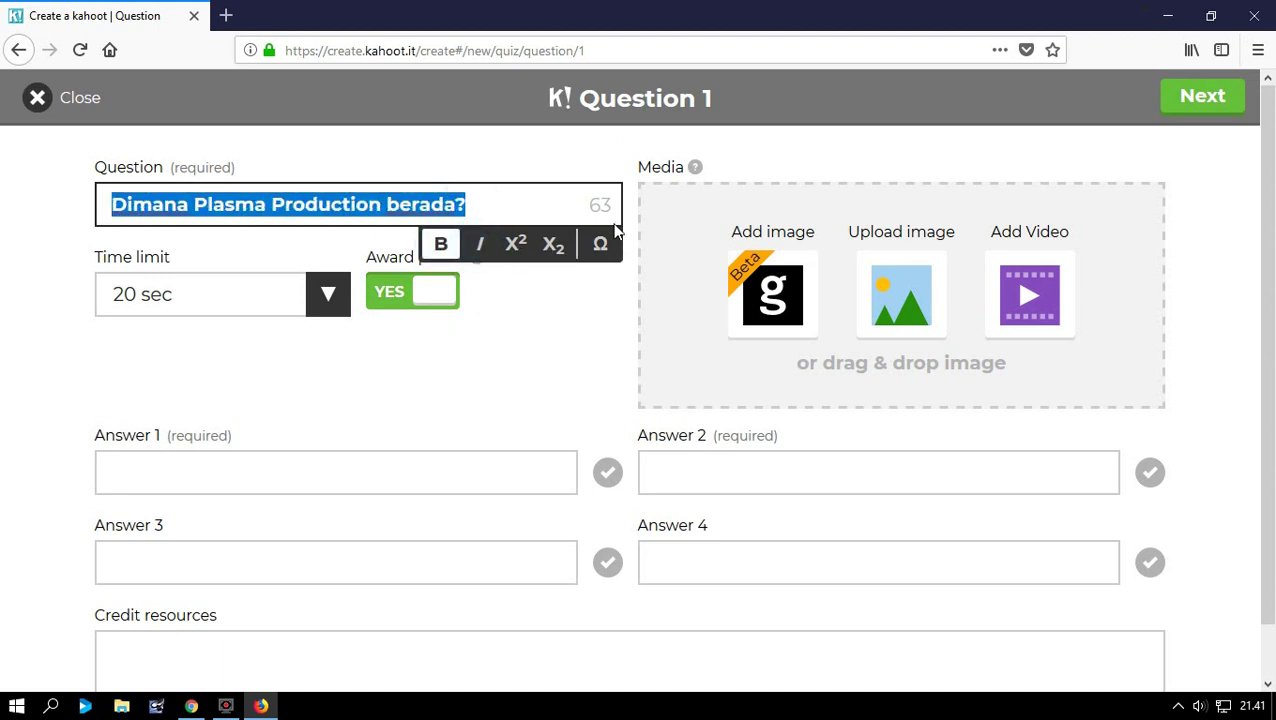
pyautogui.click(197, 294)
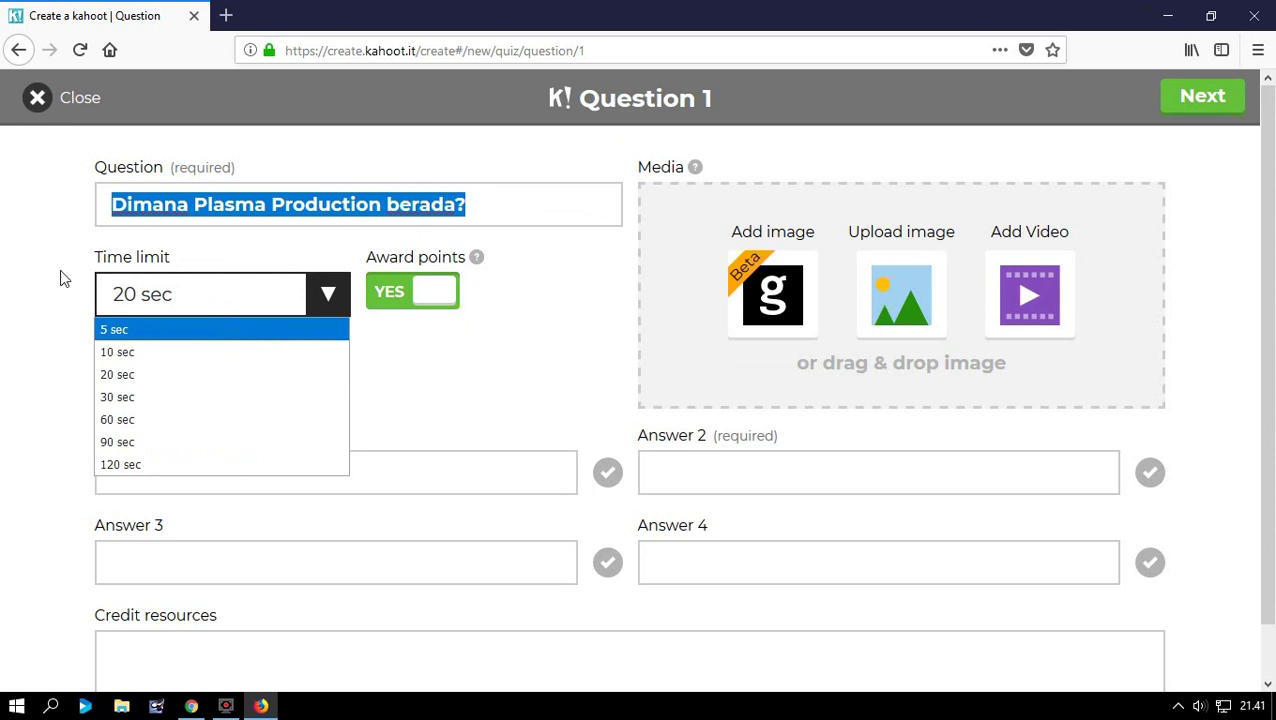
pyautogui.click(34, 272)
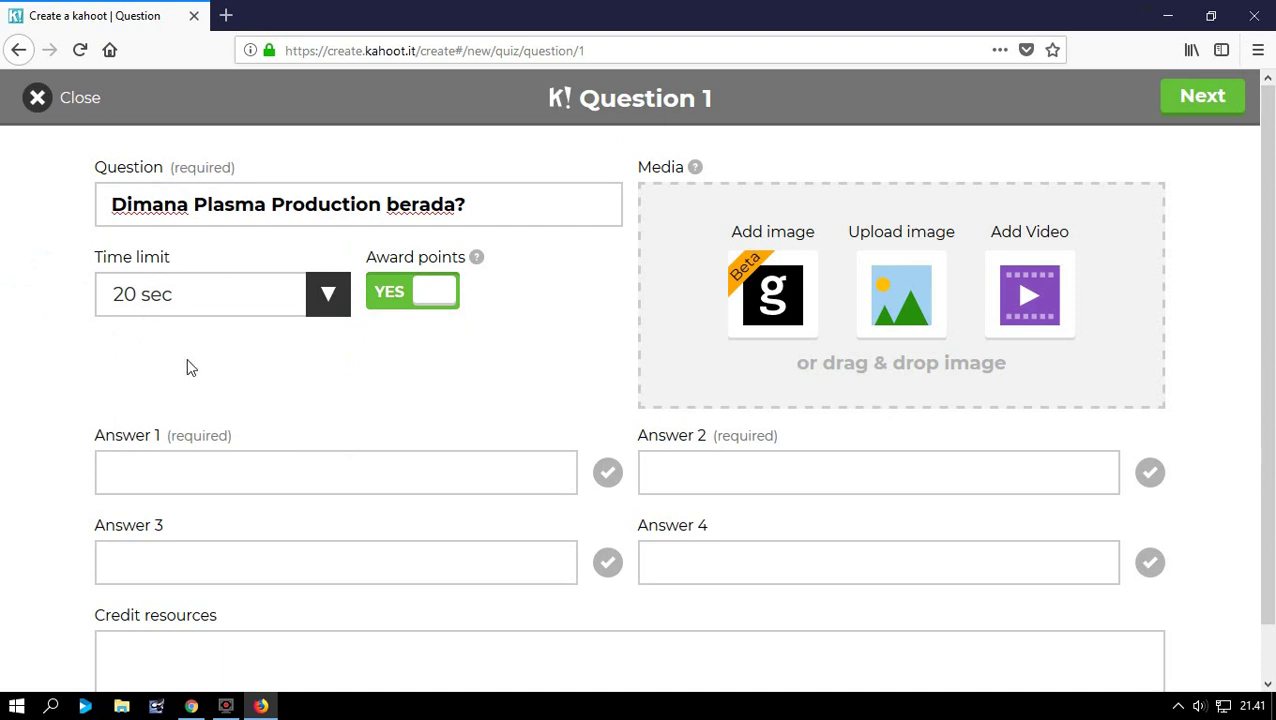
pyautogui.click(60, 369)
pyautogui.press('super')
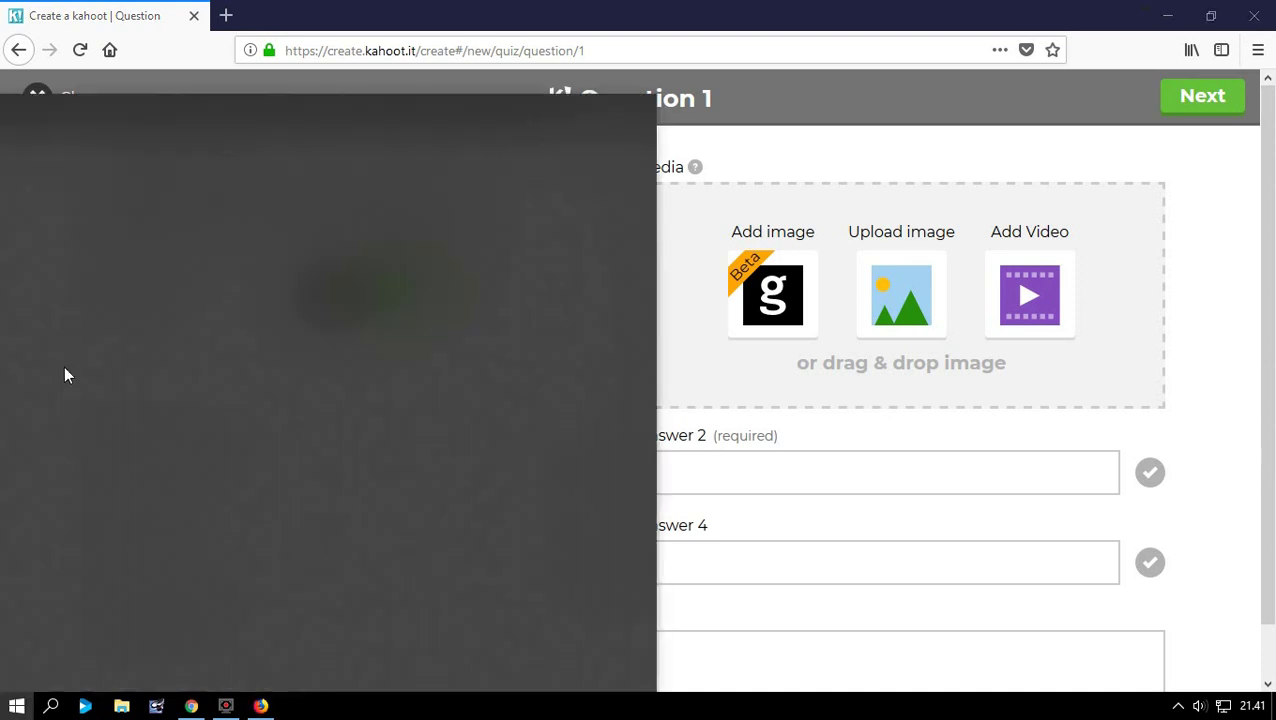
pyautogui.click(970, 483)
pyautogui.click(1216, 440)
# Step: Set the first question's time limit to 30 sec
pyautogui.scroll(2, 1216, 436)
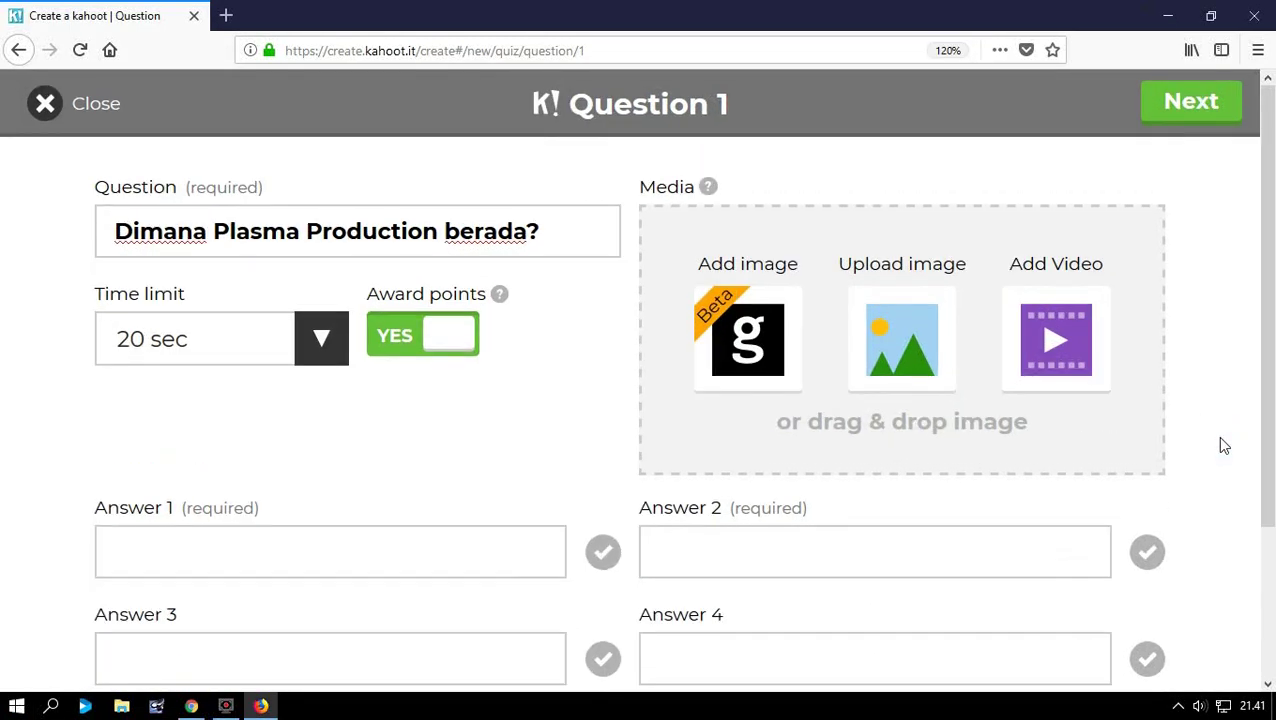
pyautogui.scroll(1, 1216, 436)
pyautogui.scroll(-1, 1216, 436)
pyautogui.click(330, 343)
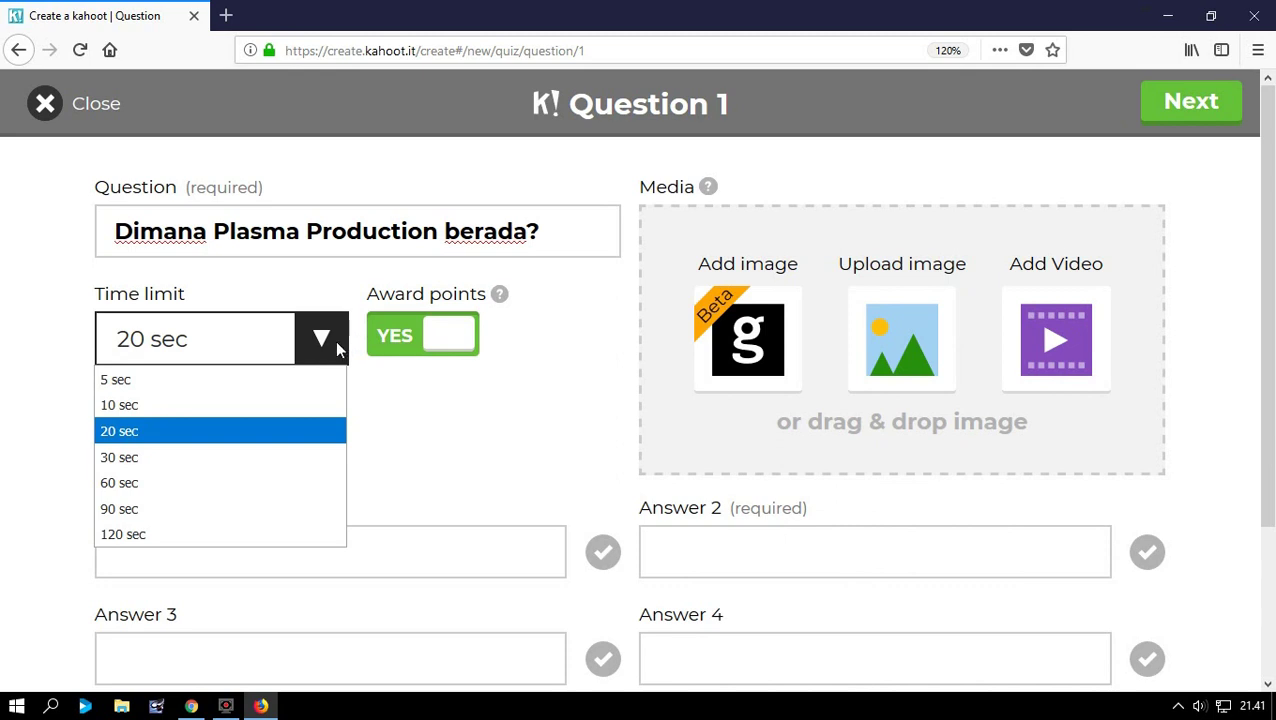
pyautogui.click(284, 461)
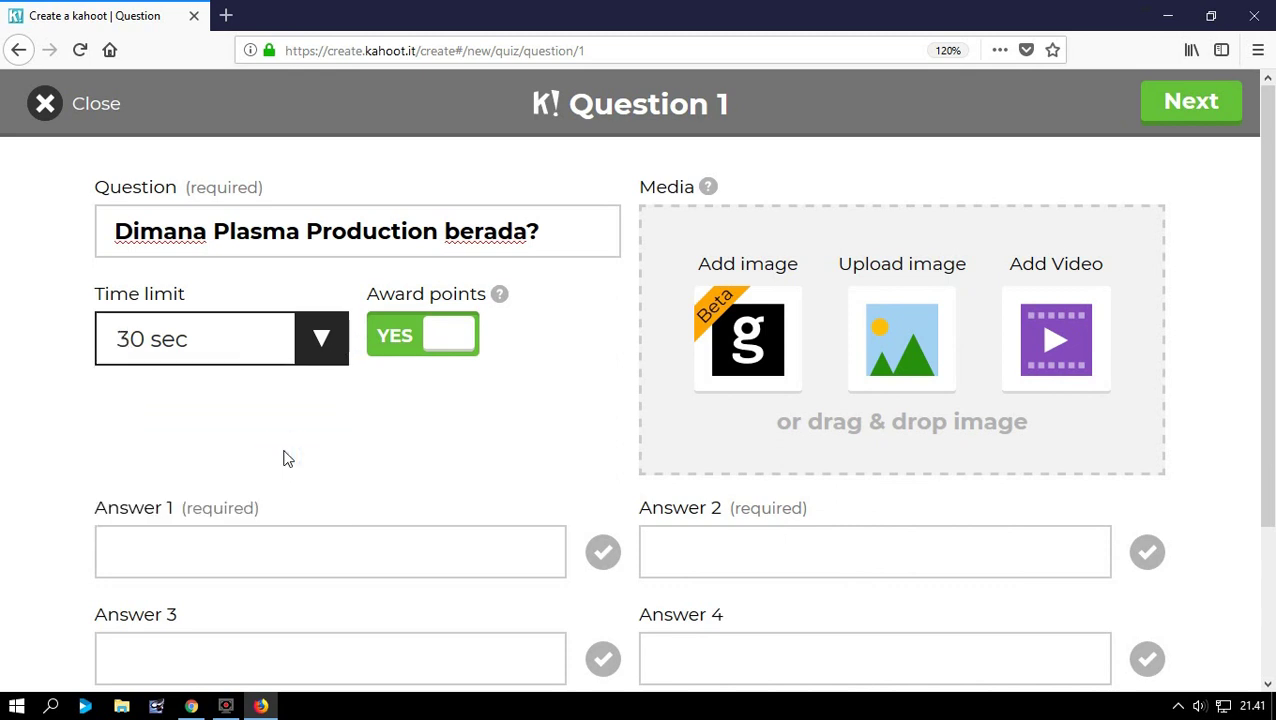
# Step: Enter "Sumberhadi" as answer 1 of the first question and mark it as the correct answer
pyautogui.scroll(-3, 360, 430)
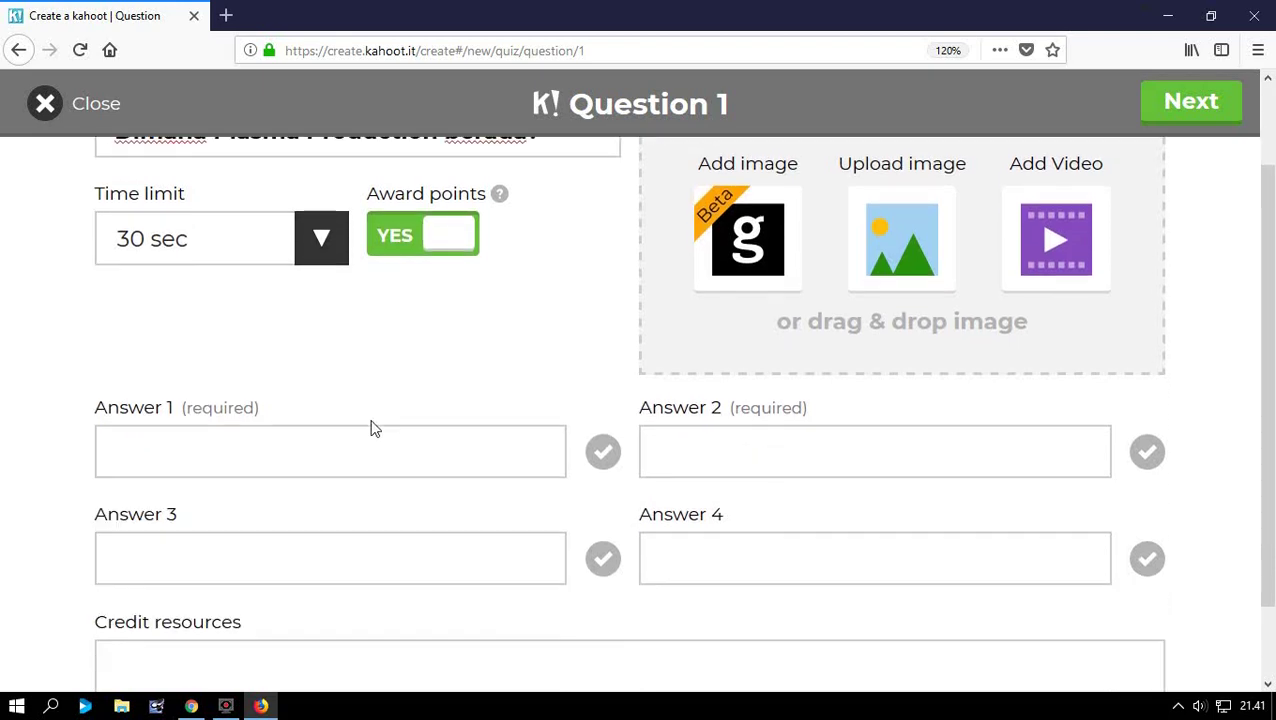
pyautogui.click(230, 362)
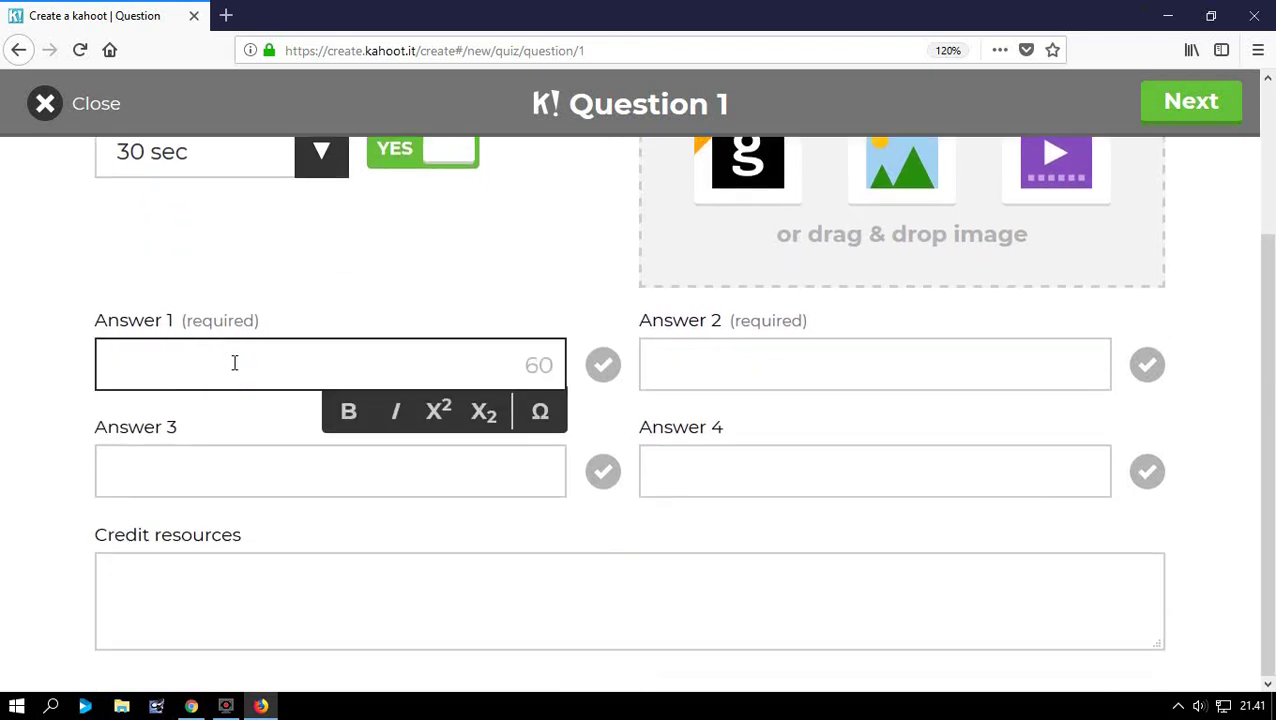
pyautogui.write('Sumberhadi')
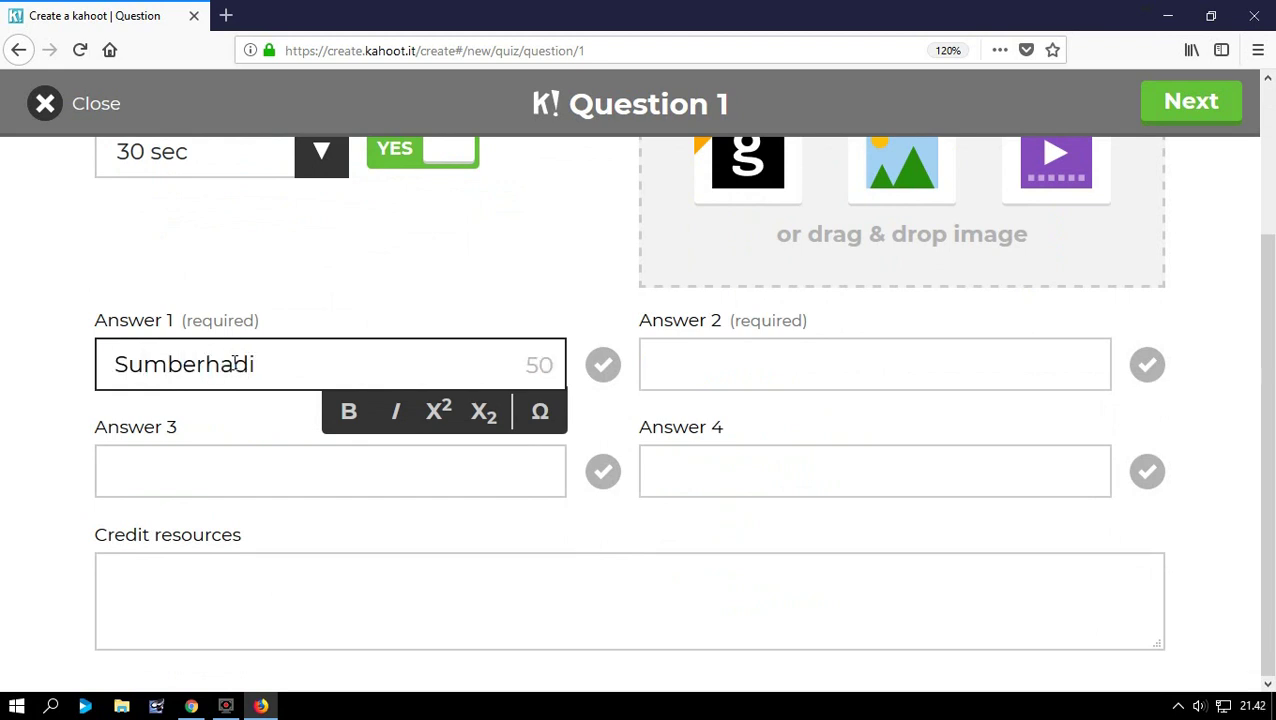
pyautogui.click(607, 368)
# Step: Fill in the other answers of the first question: "Wana" as answer 3, "Itik Renday" as answer 2 and "Tebing" as answer 4
pyautogui.click(386, 460)
pyautogui.write('Wana')
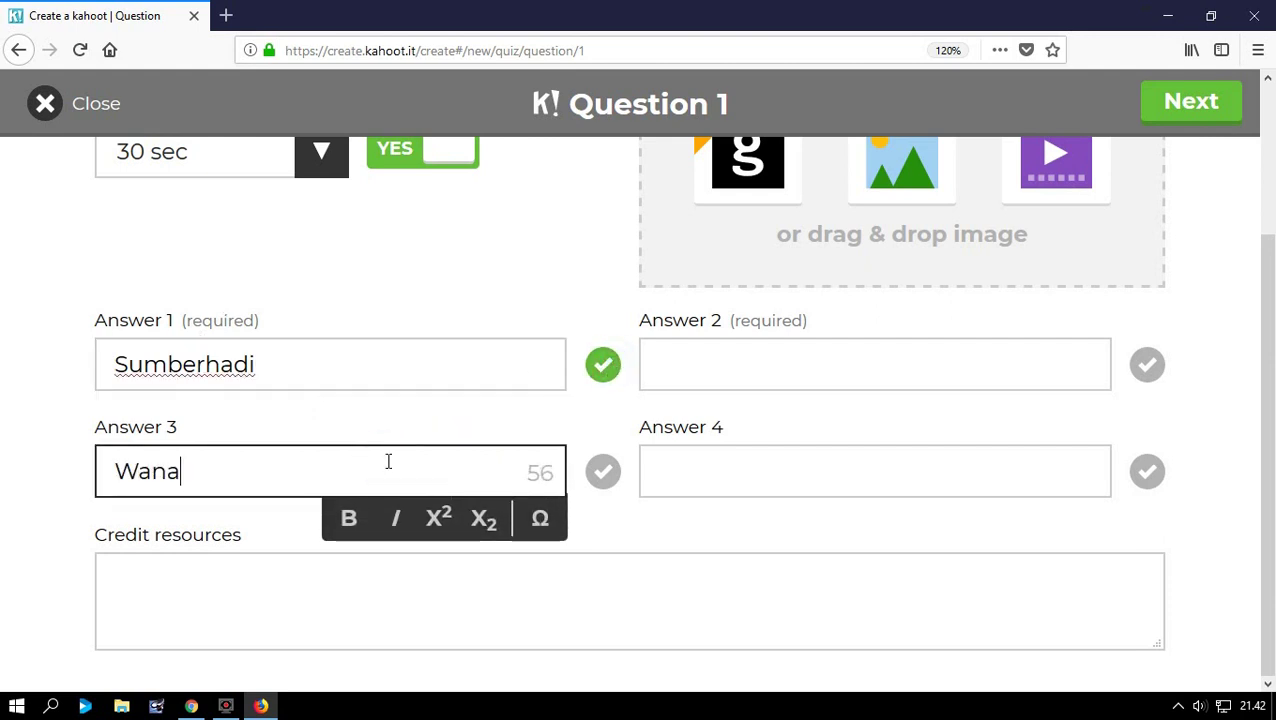
pyautogui.click(786, 362)
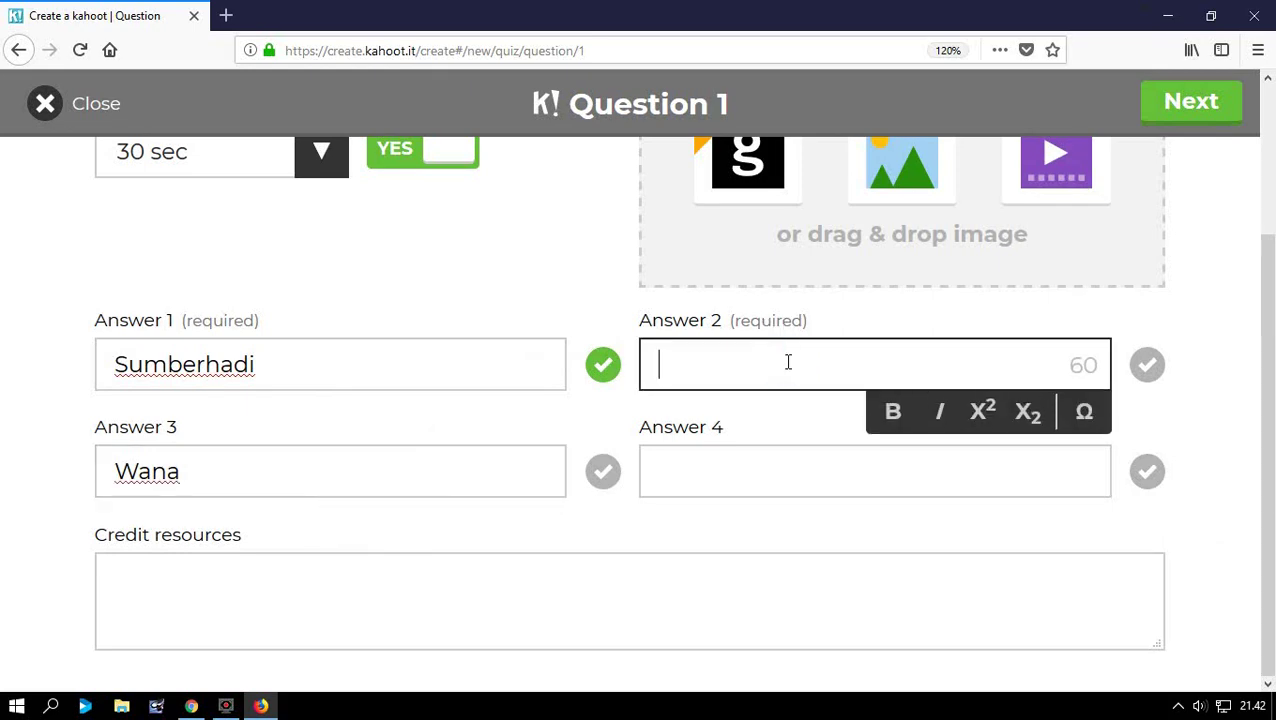
pyautogui.write('Itik Rea')
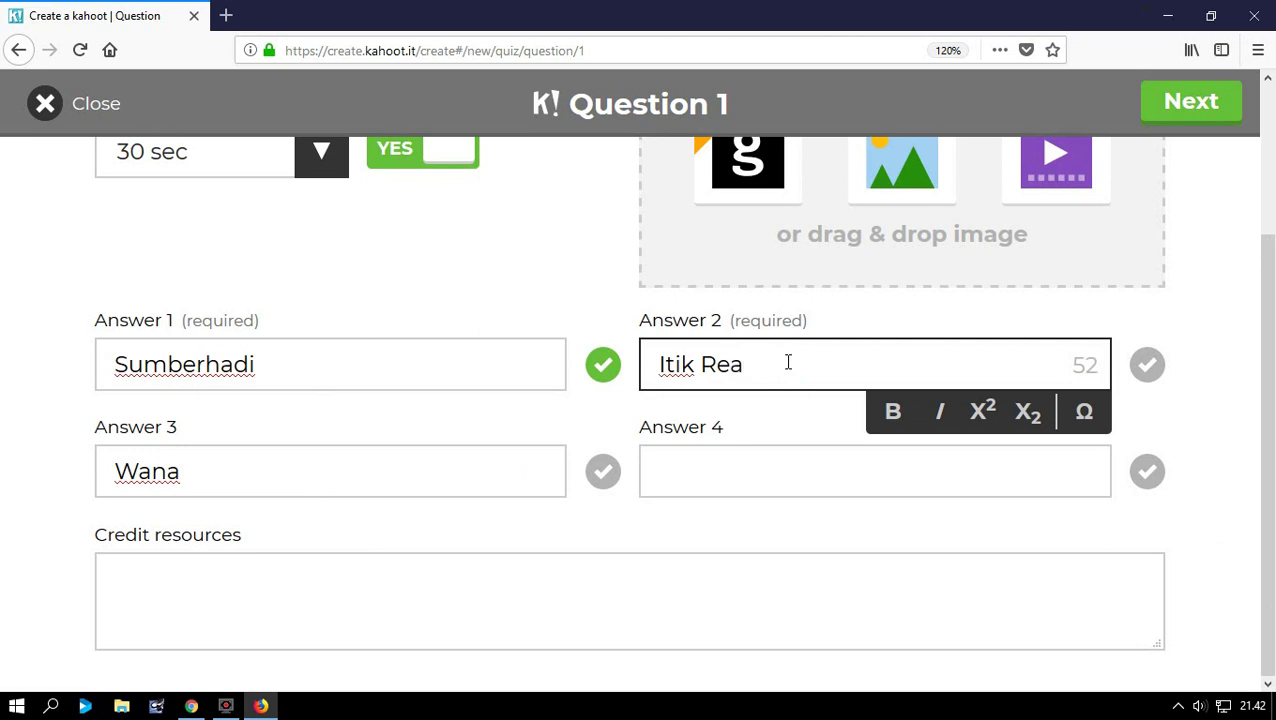
pyautogui.press('BackSpace')
pyautogui.write('nday')
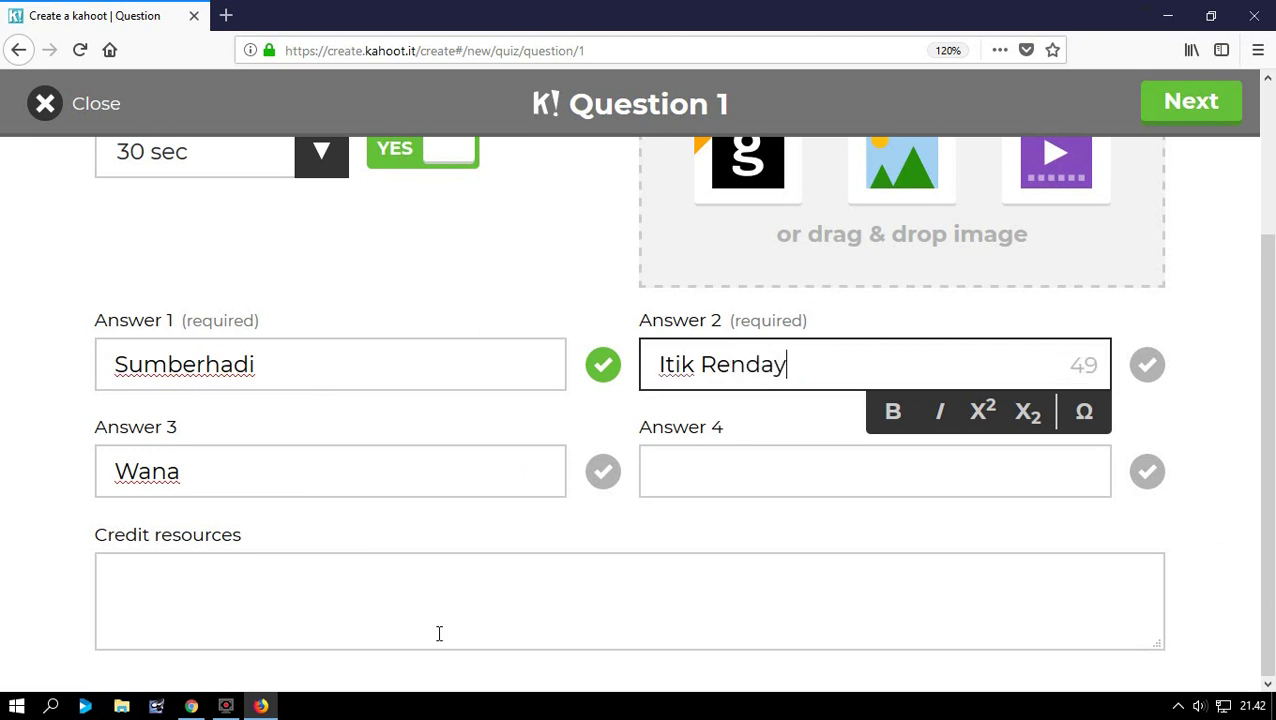
pyautogui.click(757, 461)
pyautogui.write('Tebing')
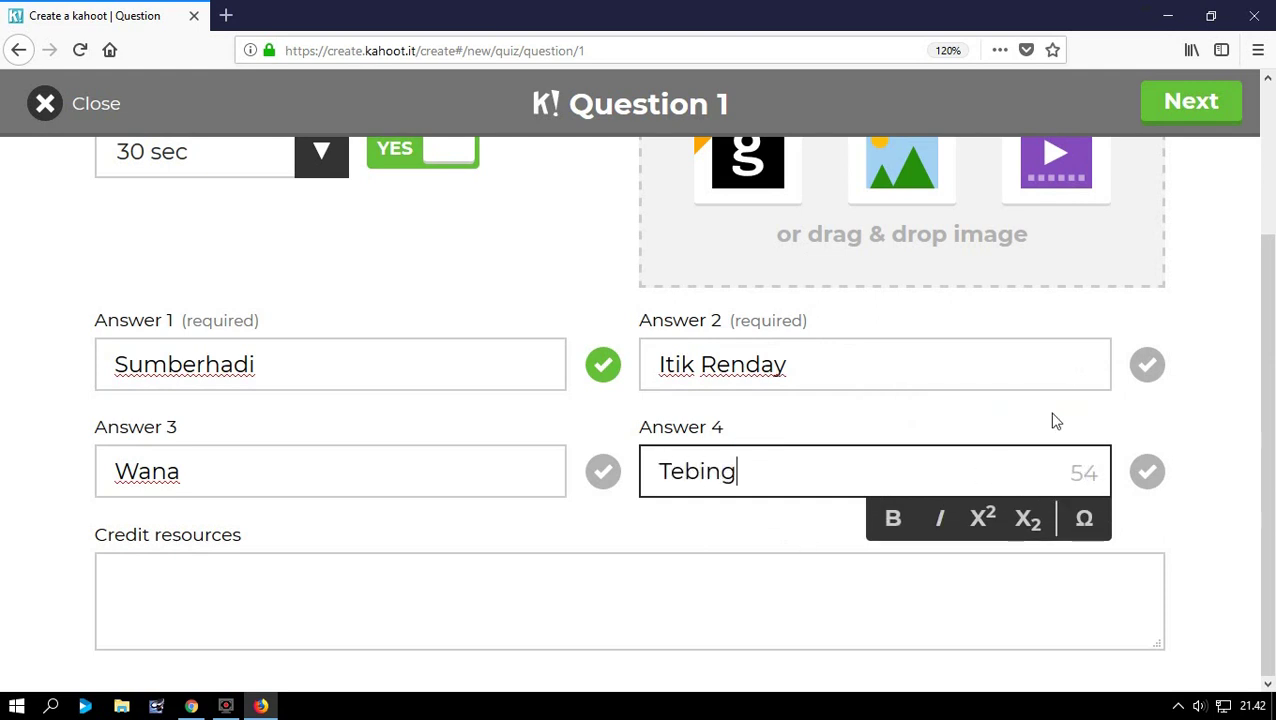
pyautogui.click(177, 566)
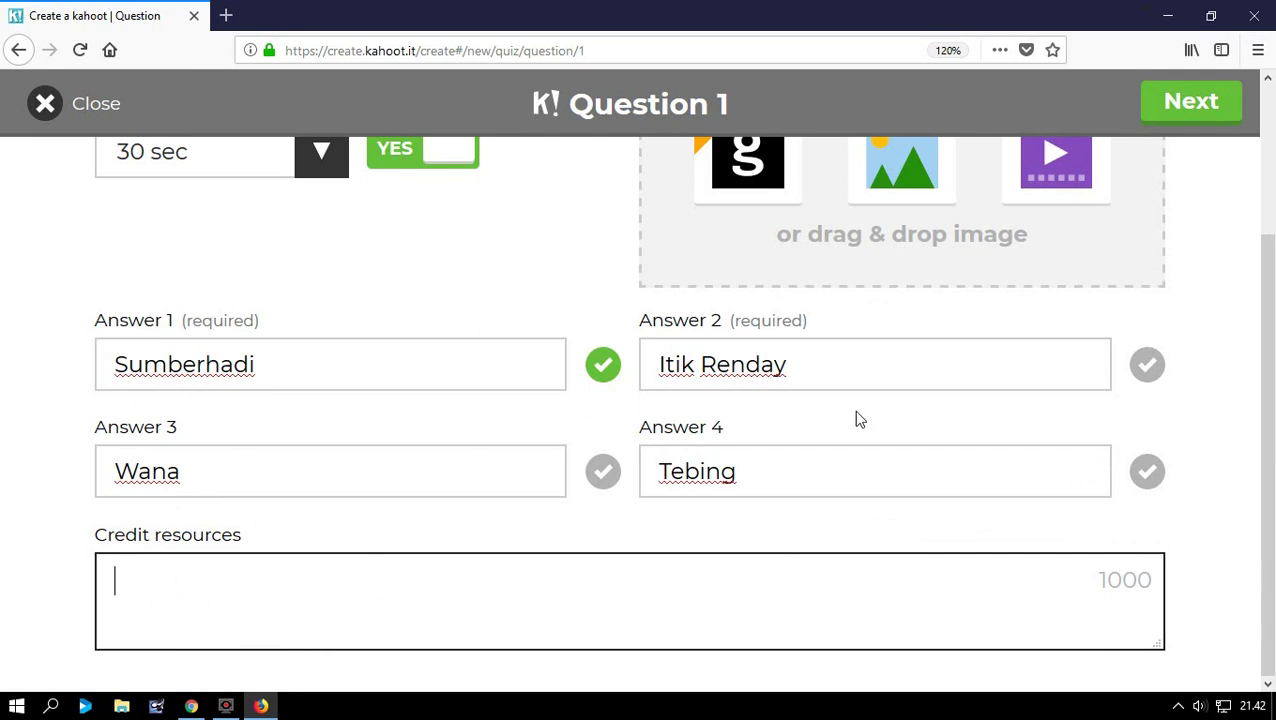
# Step: Start an image upload for the question and open the Youtuber folder inside Video Shooting on Local Disk (D:), displaying its files as large thumbnails
pyautogui.scroll(3, 1025, 293)
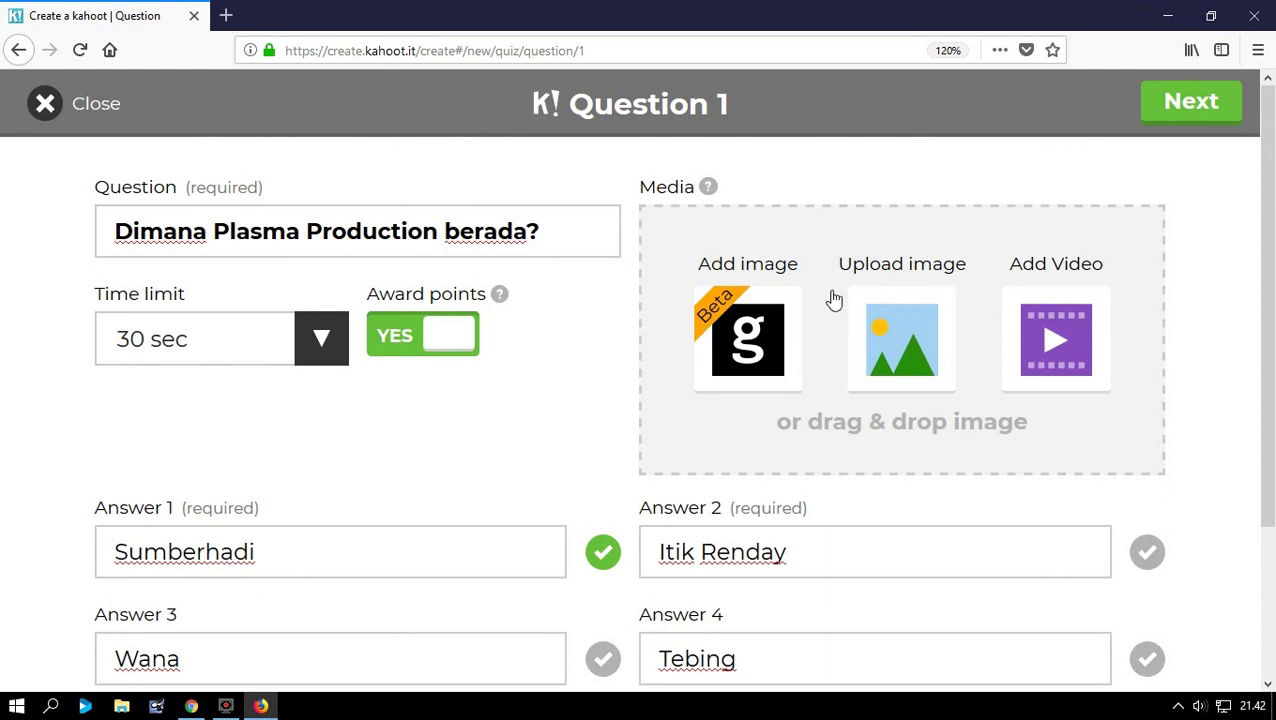
pyautogui.click(924, 352)
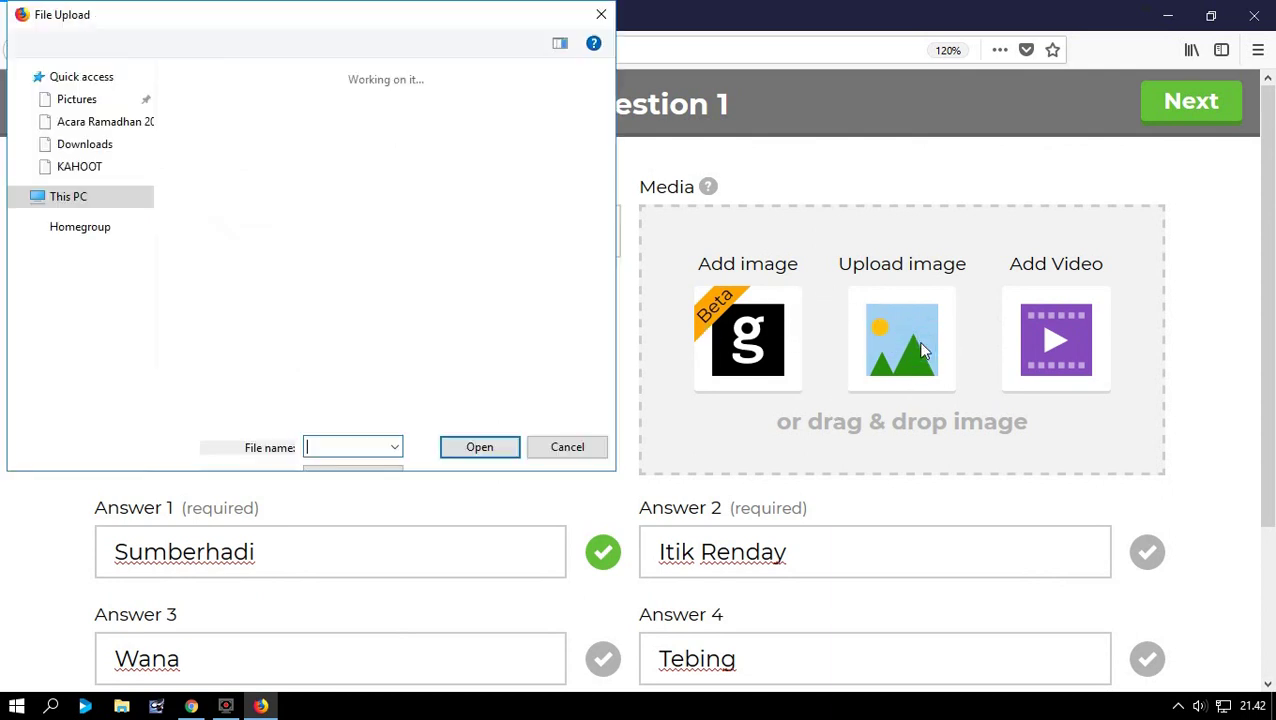
pyautogui.moveTo(150, 192); pyautogui.dragTo(152, 265)
pyautogui.click(92, 282)
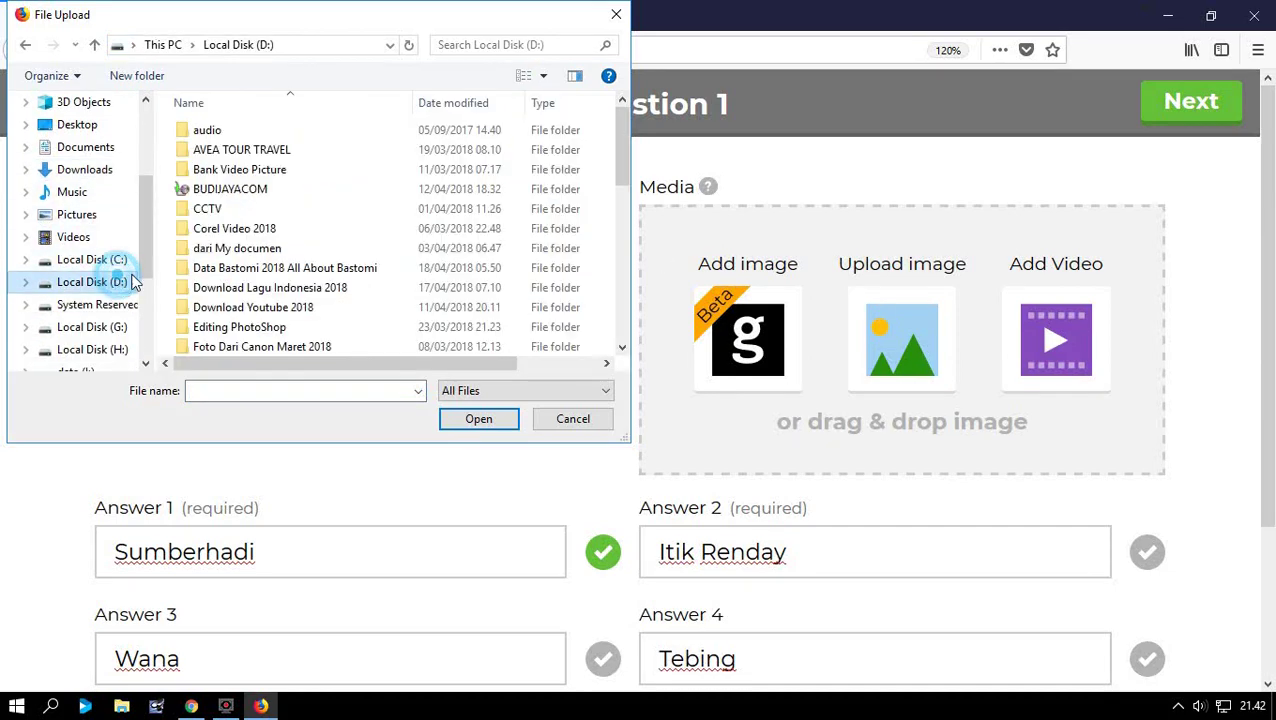
pyautogui.scroll(-4, 300, 275)
pyautogui.scroll(-3, 300, 290)
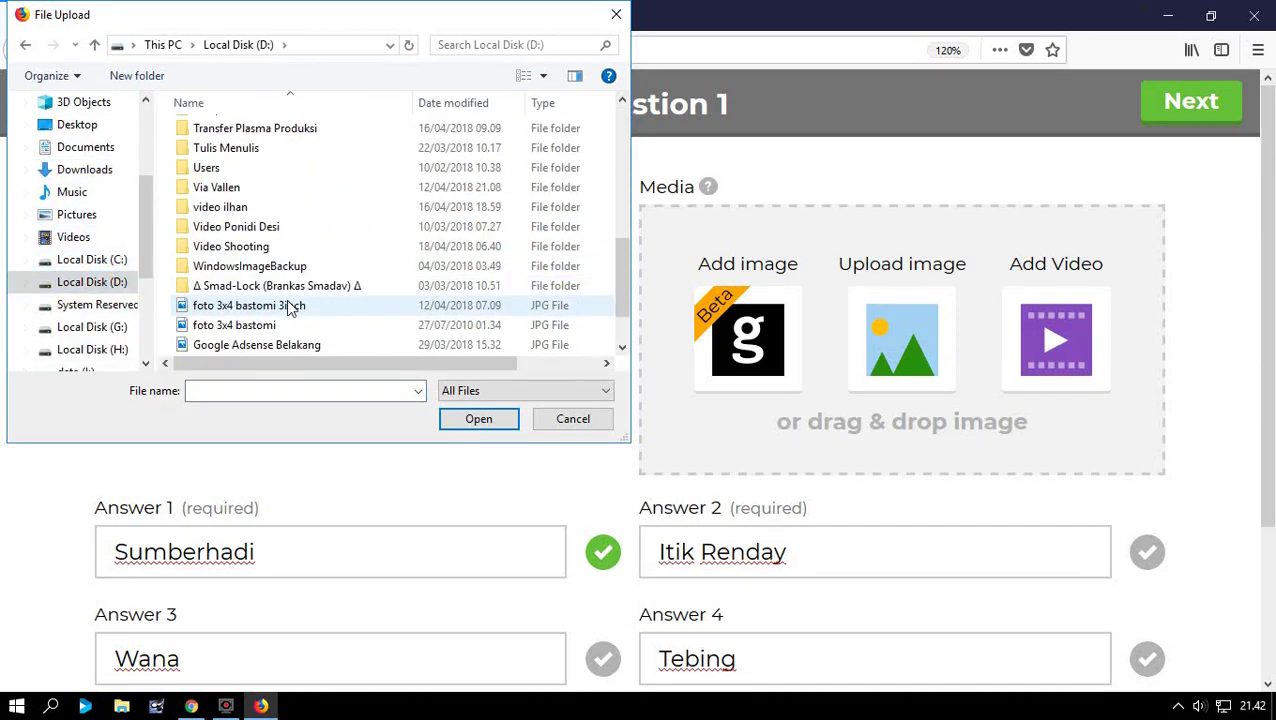
pyautogui.doubleClick(297, 250)
pyautogui.doubleClick(270, 251)
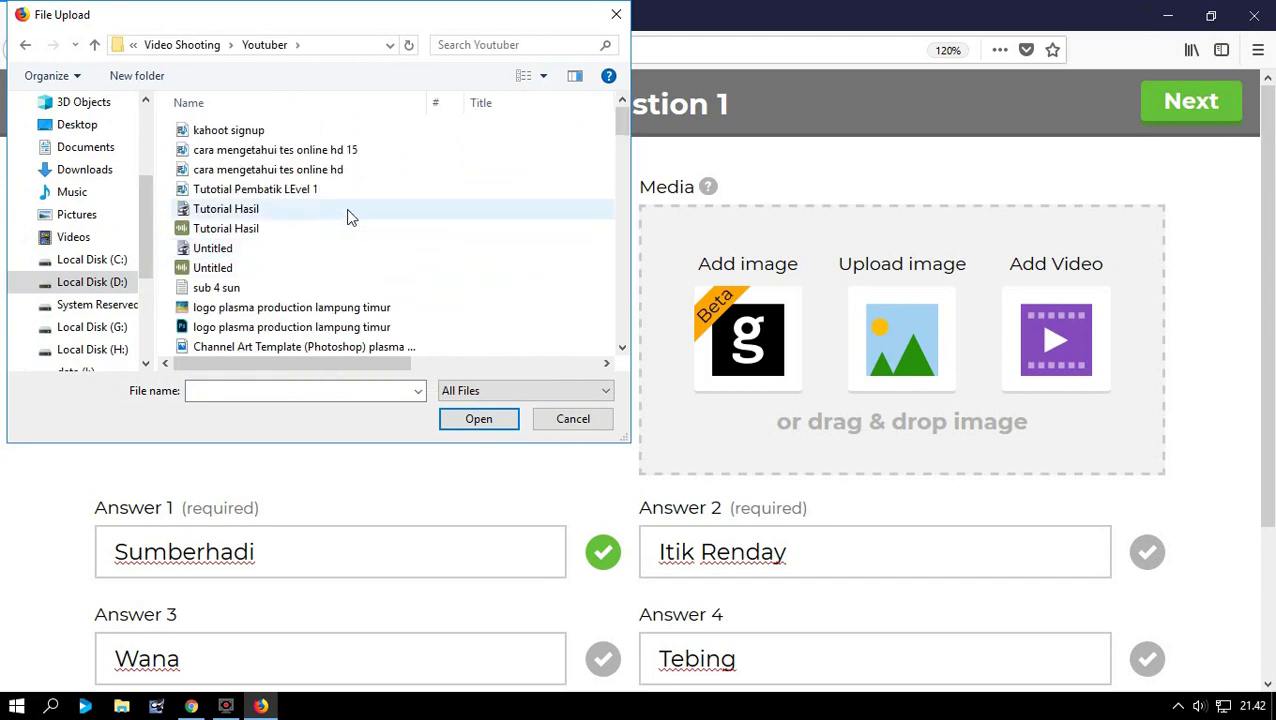
pyautogui.click(543, 77)
pyautogui.click(592, 52)
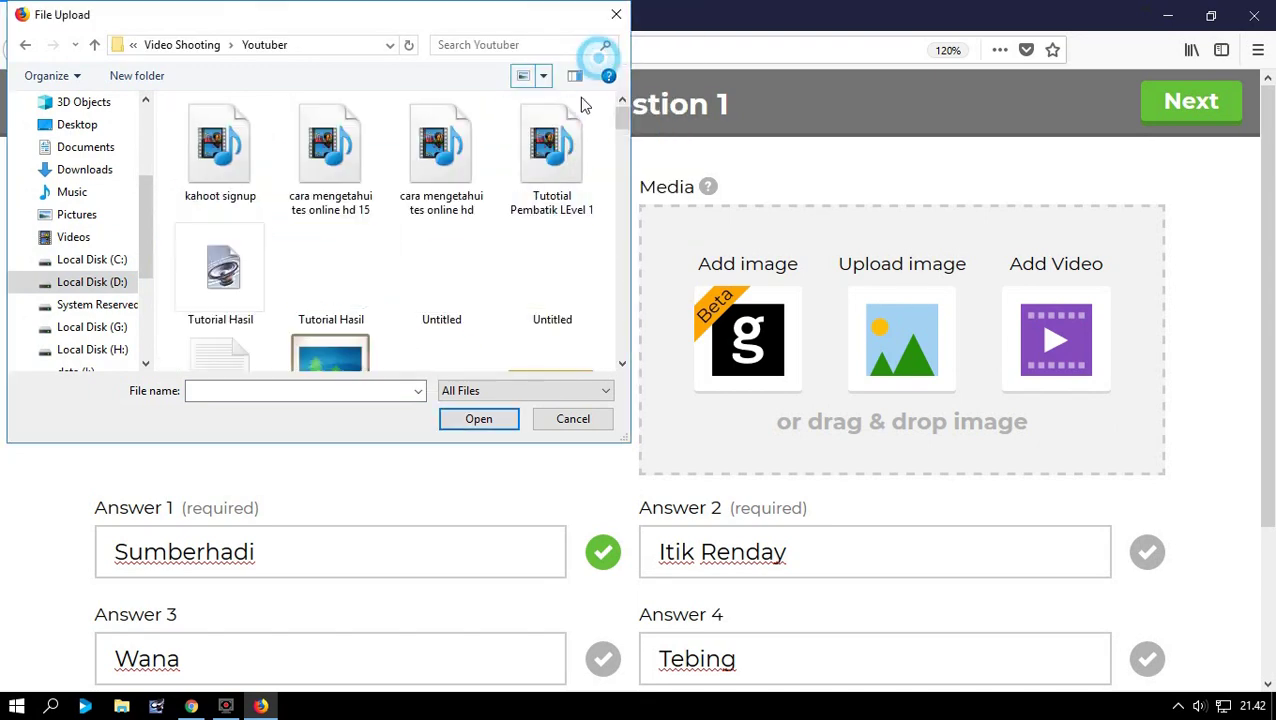
# Step: Find and upload the image "logo plasma production lampung timur" as the first question's media, and complete the question
pyautogui.scroll(-3, 560, 175)
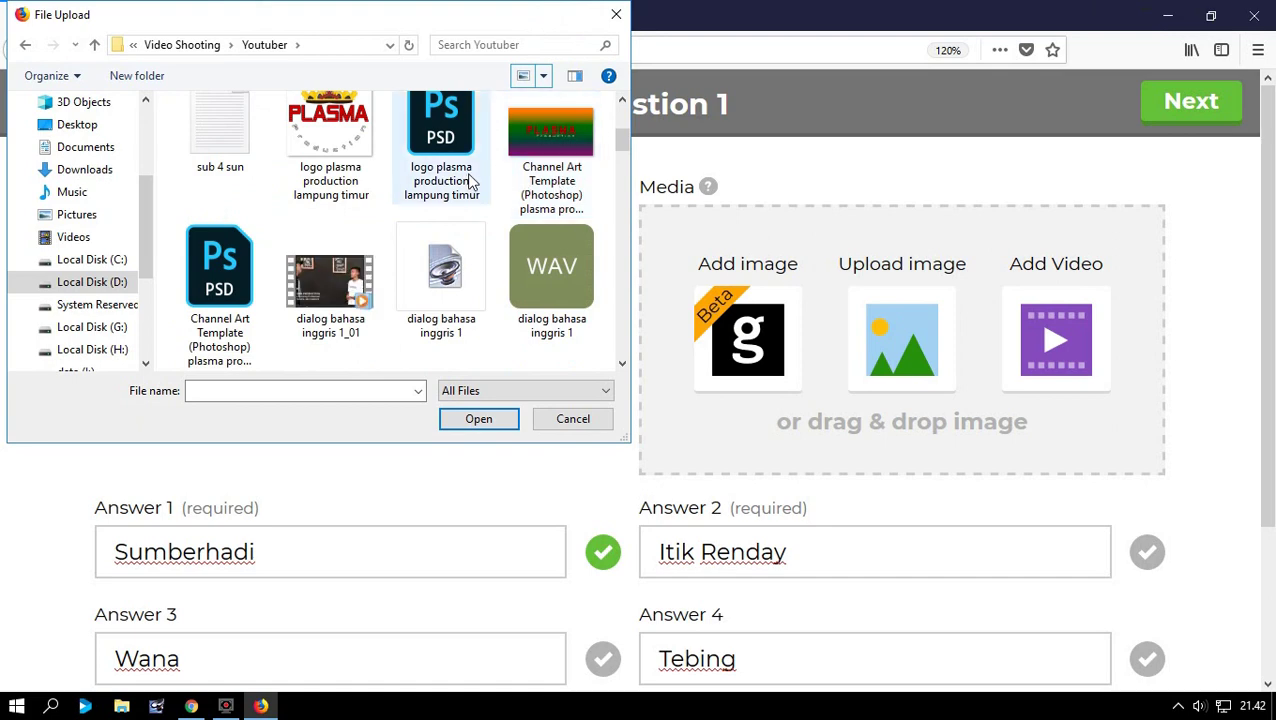
pyautogui.scroll(-5, 468, 185)
pyautogui.scroll(-3, 468, 200)
pyautogui.scroll(1, 468, 200)
pyautogui.scroll(-6, 468, 205)
pyautogui.scroll(-8, 463, 208)
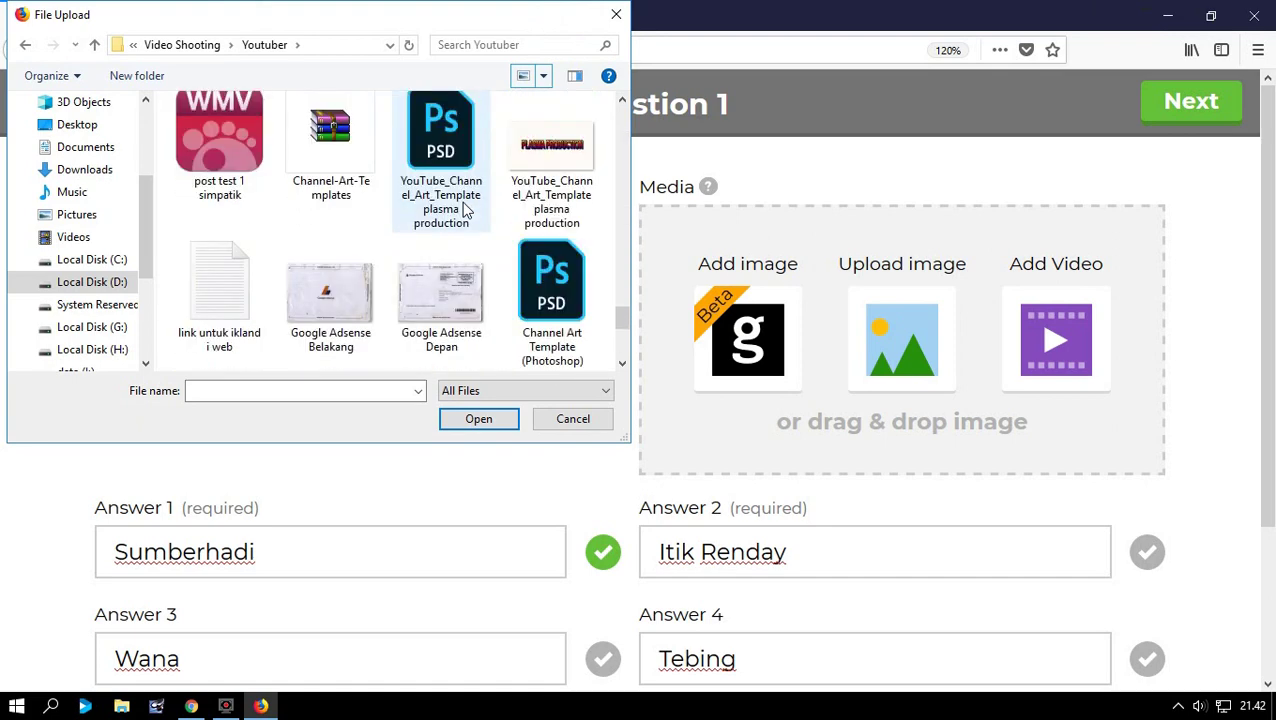
pyautogui.scroll(10, 463, 208)
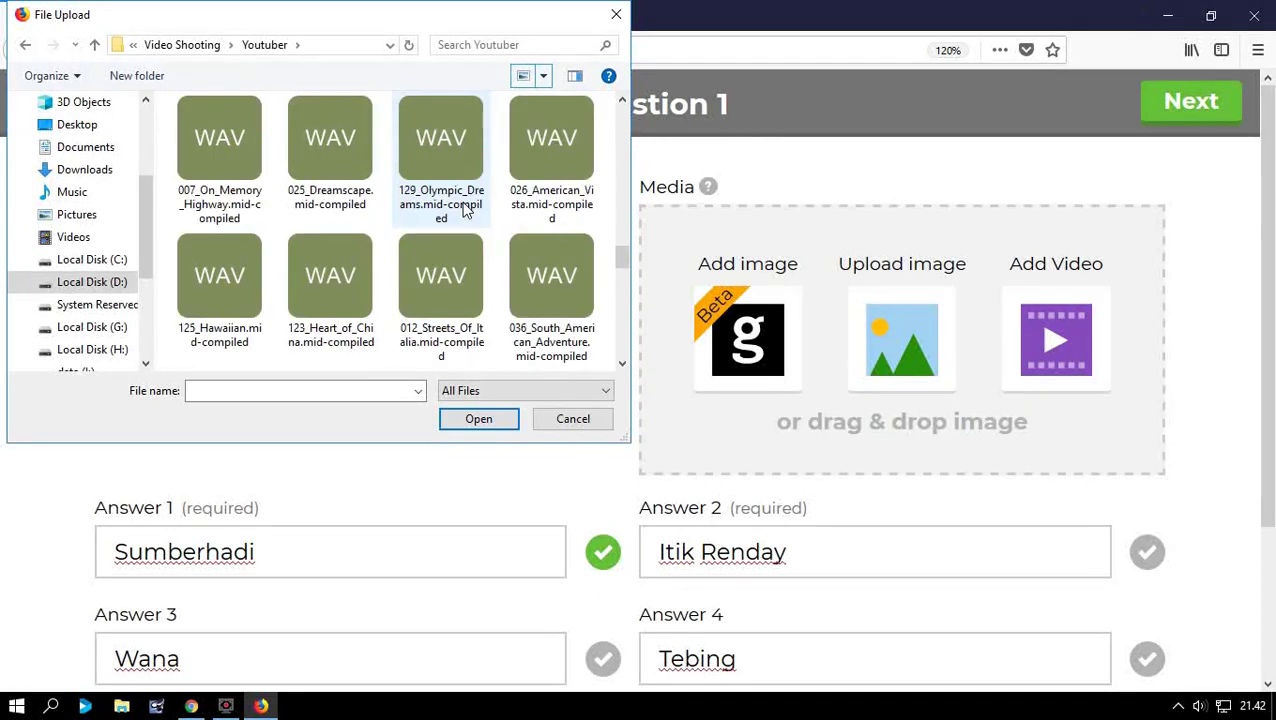
pyautogui.scroll(-8, 463, 210)
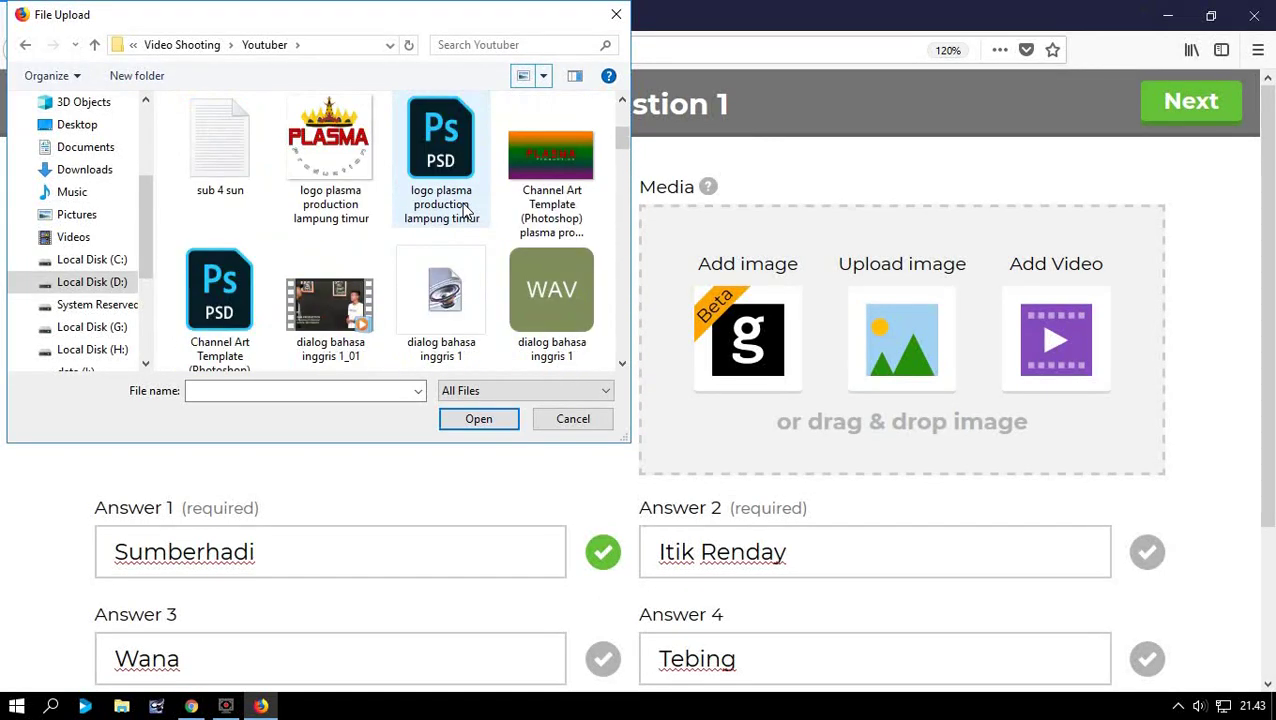
pyautogui.doubleClick(360, 255)
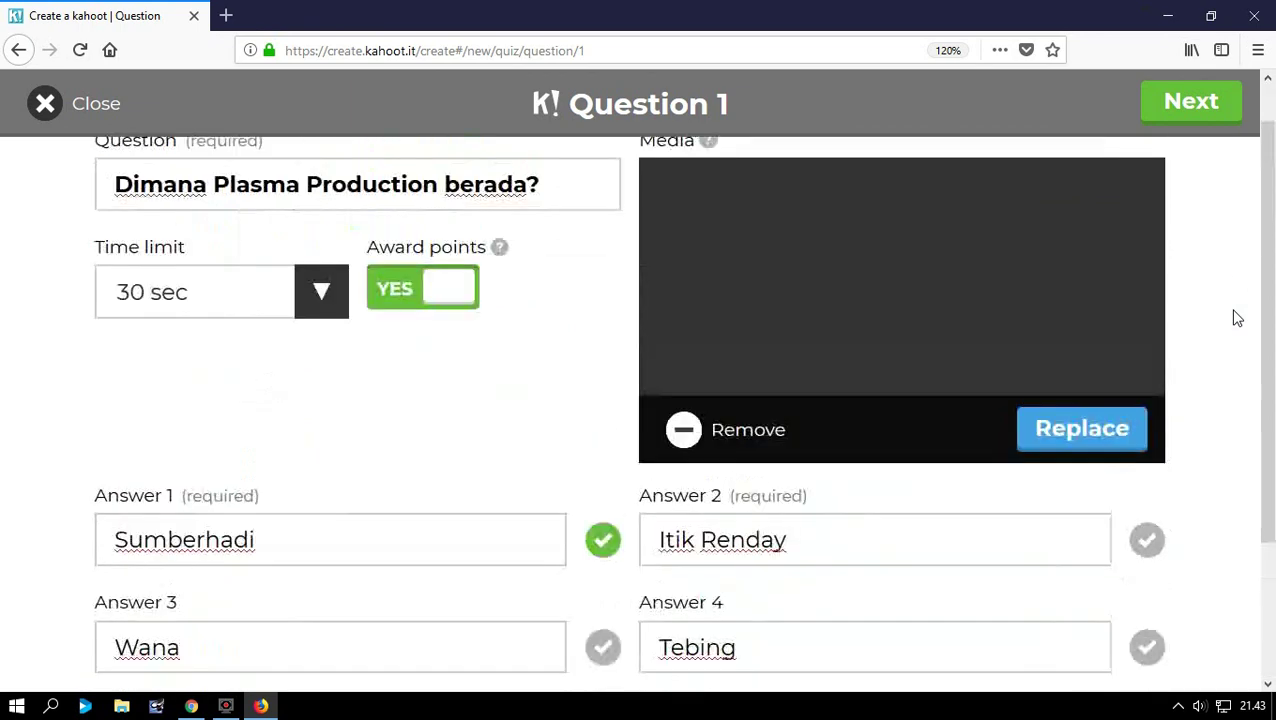
pyautogui.click(1208, 105)
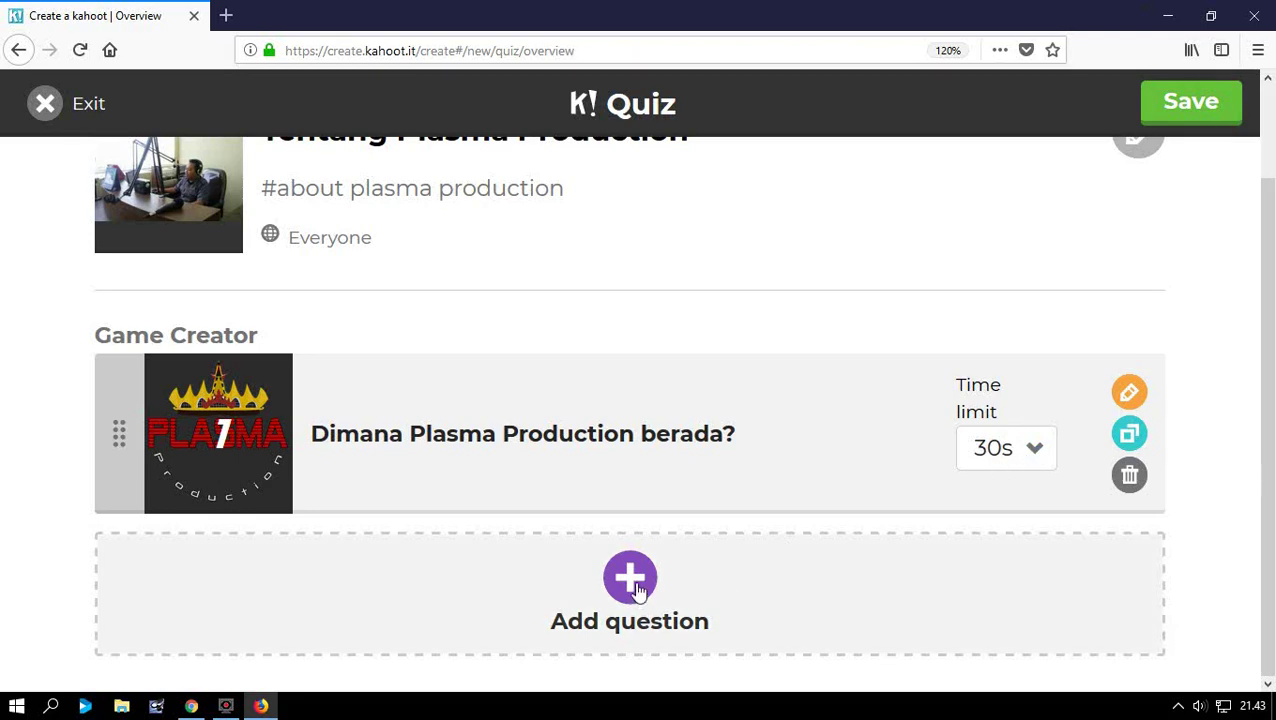
# Step: Add a second question with the text "Siapa pemilik Plasma Production?" and a time limit of 30 sec
pyautogui.click(636, 588)
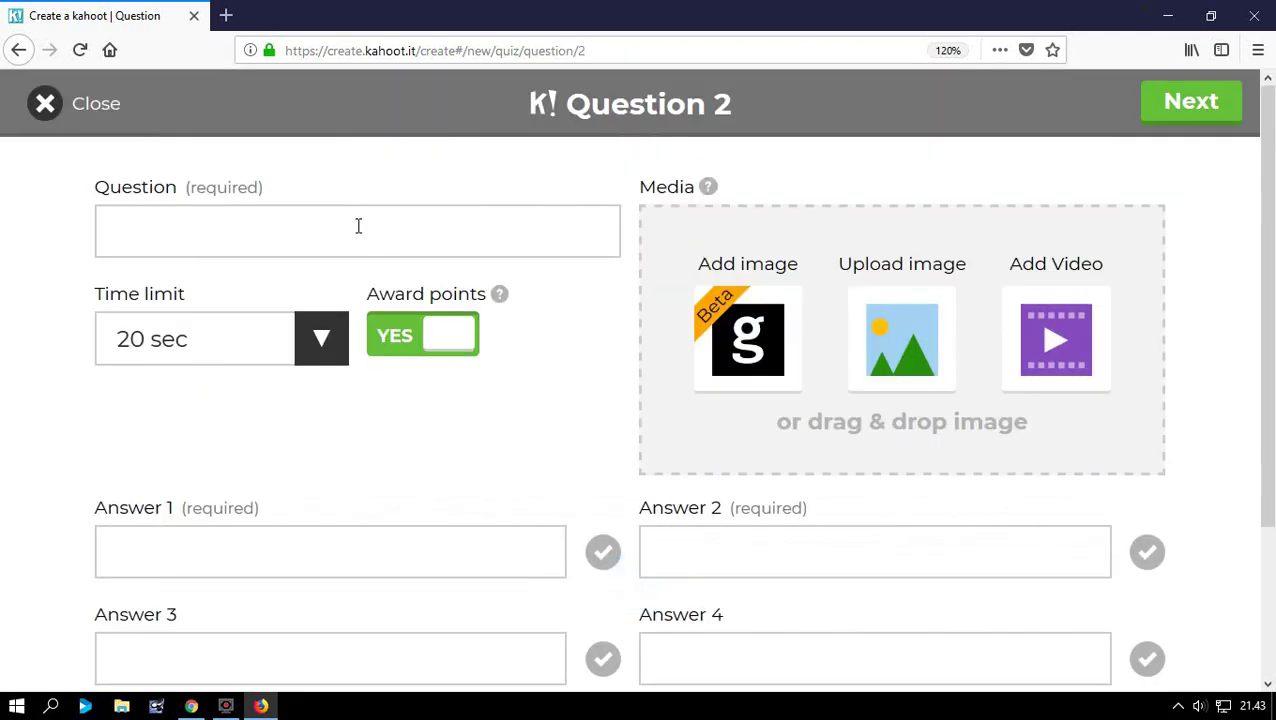
pyautogui.click(295, 240)
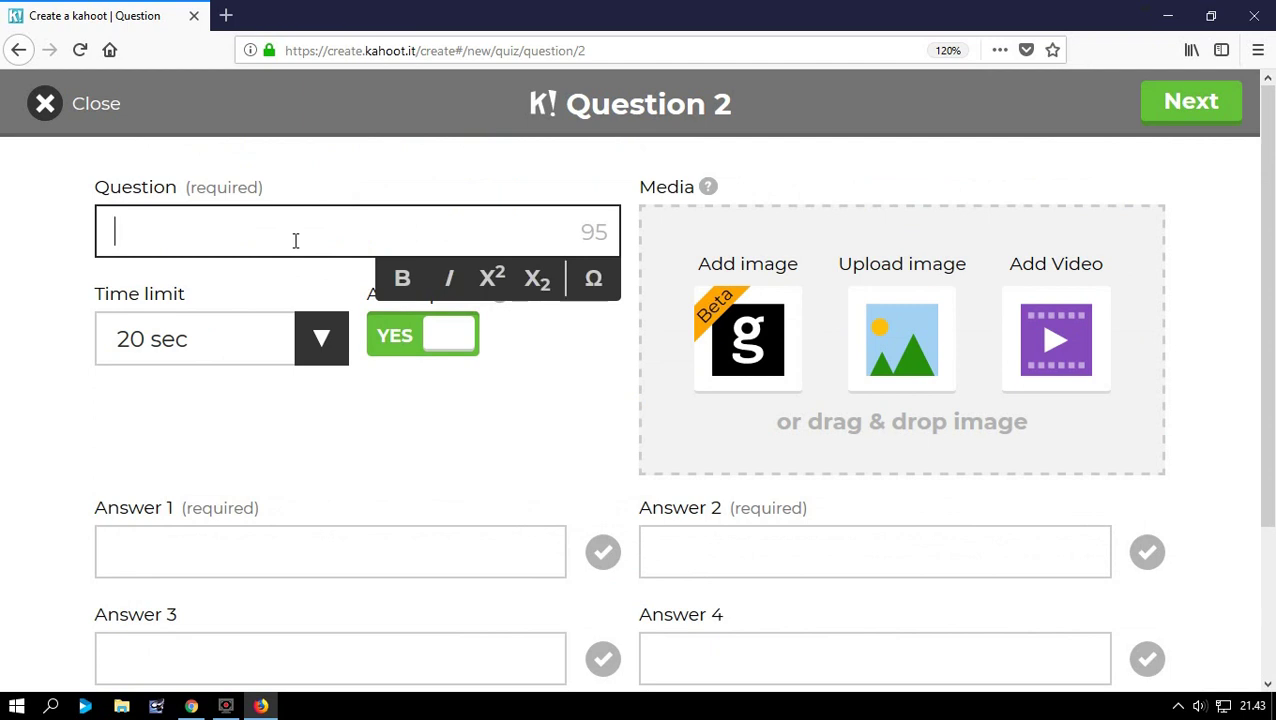
pyautogui.write('Siapa pemilik Pl')
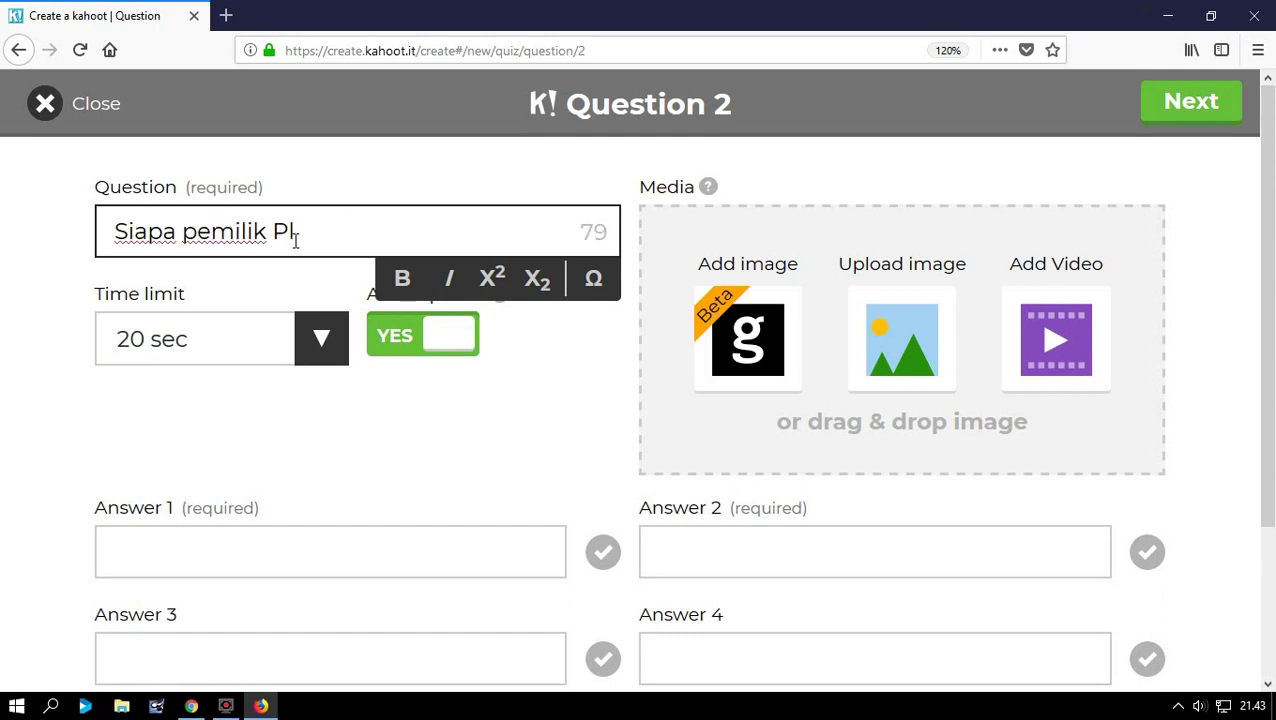
pyautogui.write('asma Produc')
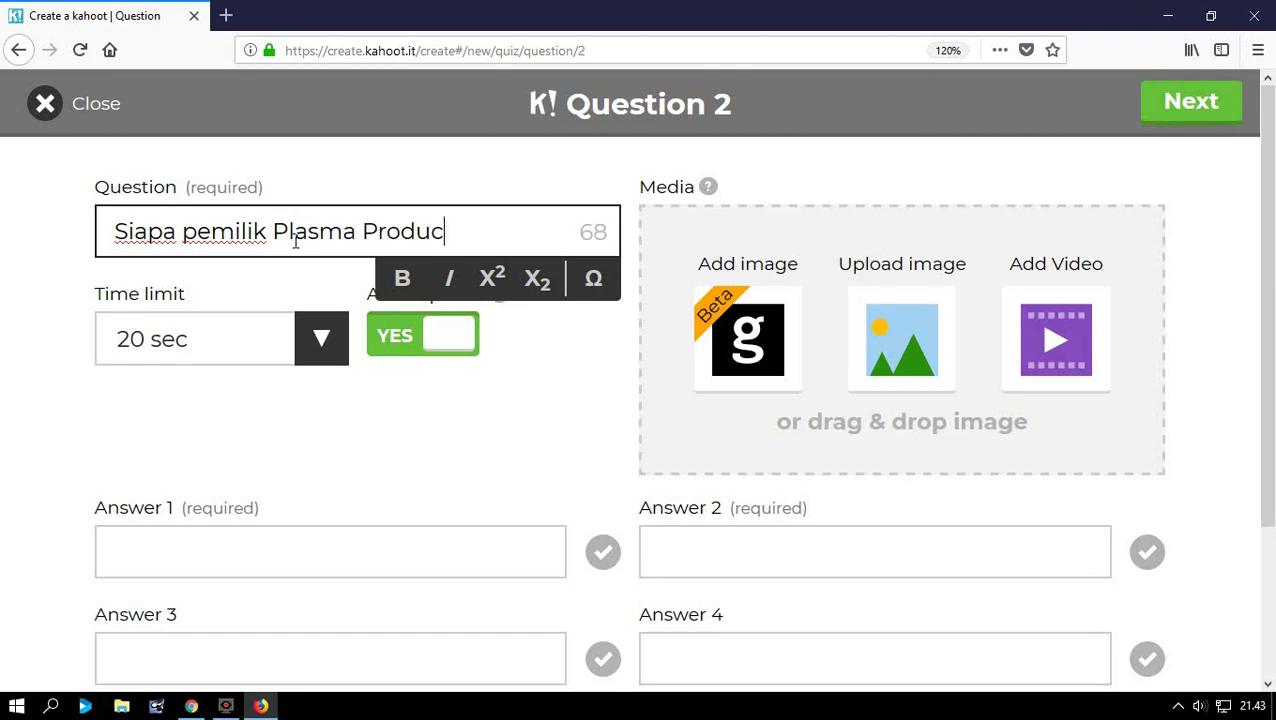
pyautogui.write('tion?')
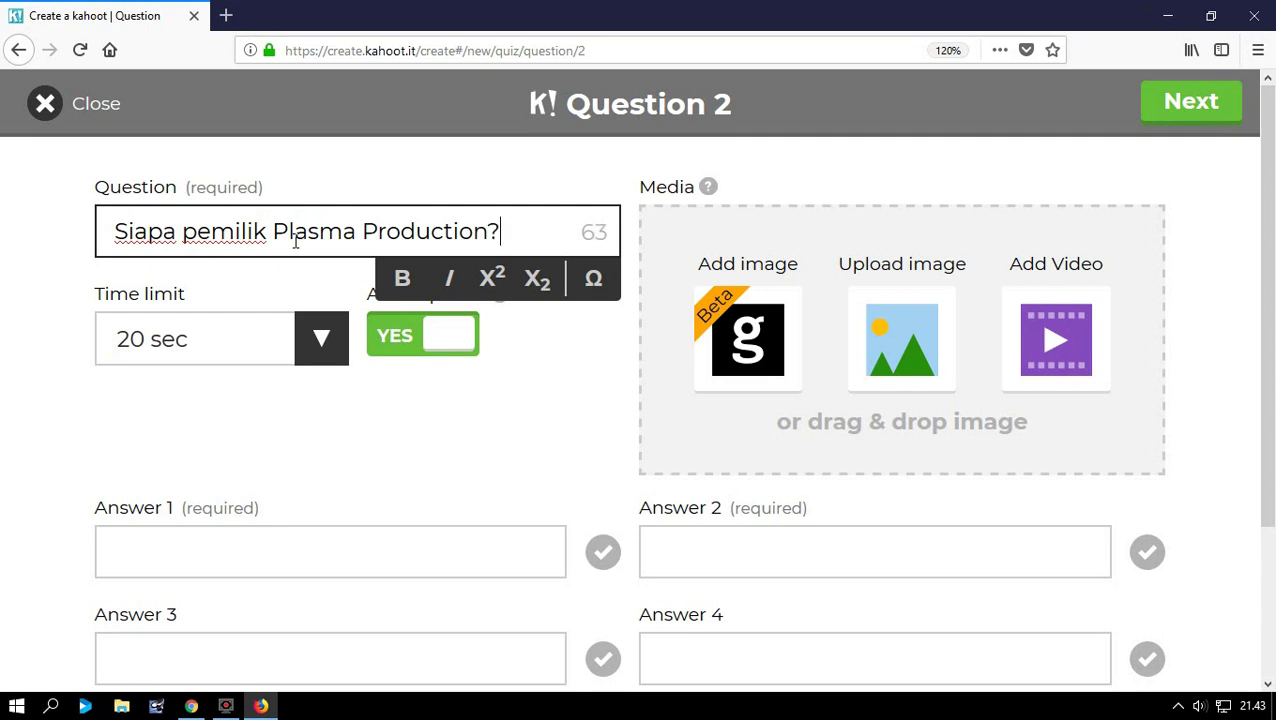
pyautogui.click(272, 338)
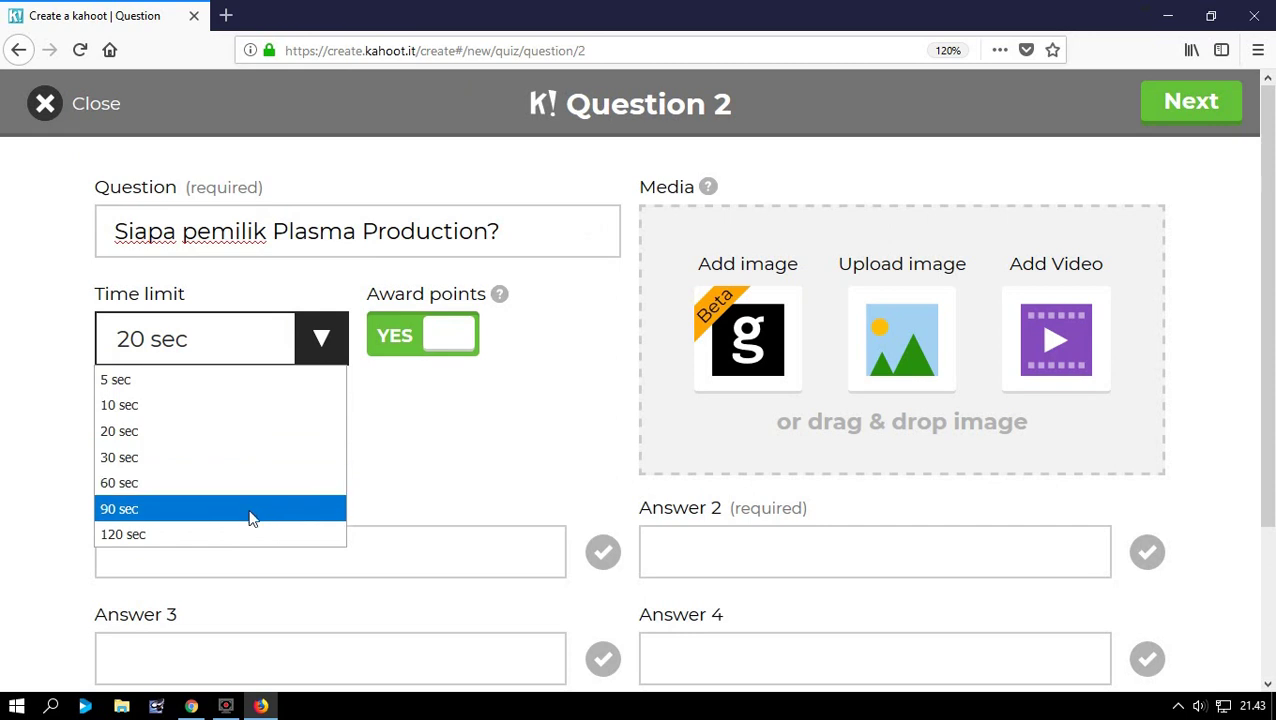
pyautogui.click(241, 457)
# Step: Enter a person's name as answer 1 and the owner's name as answer 2 of the second question, marking answer 2 correct
pyautogui.click(204, 542)
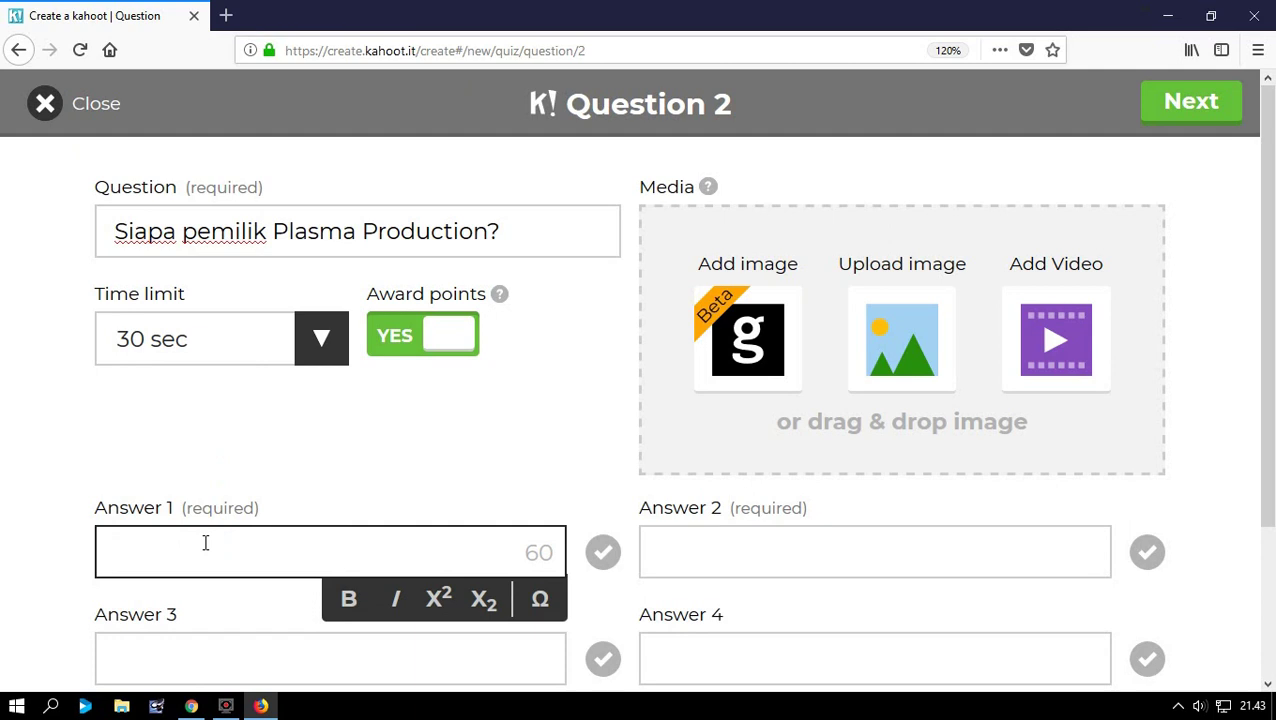
pyautogui.write('oni')
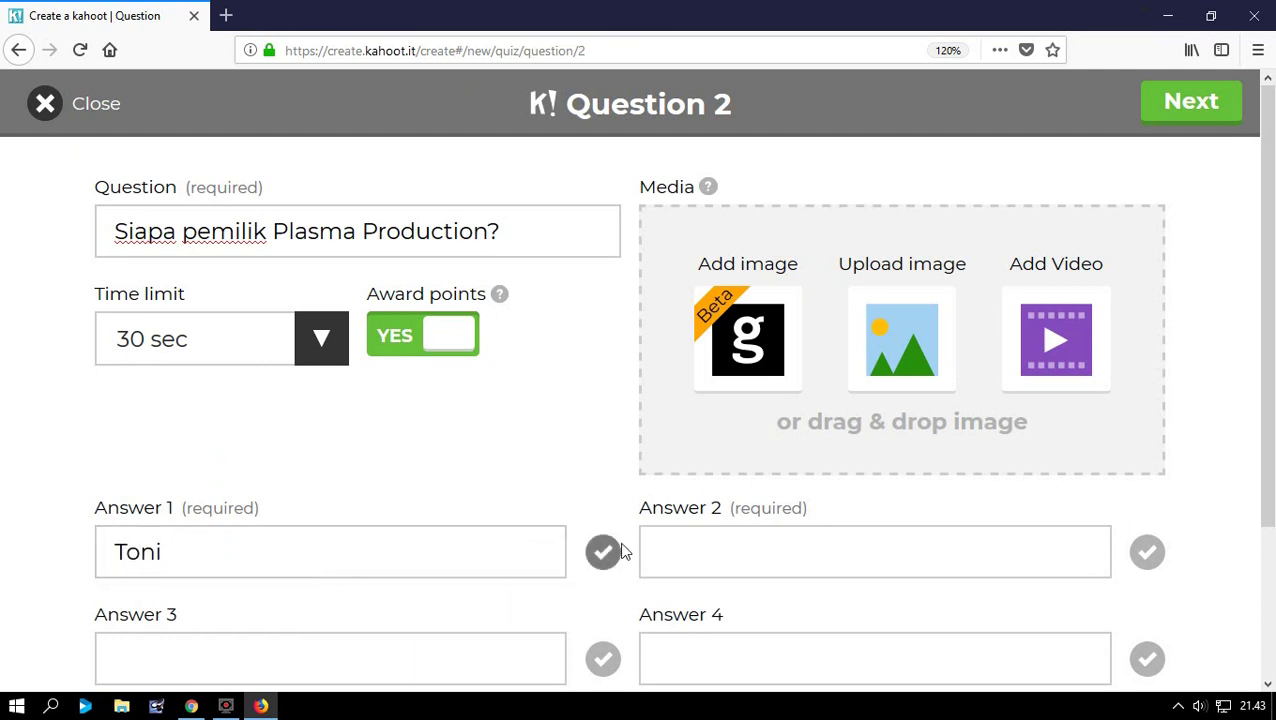
pyautogui.click(840, 566)
pyautogui.write('B')
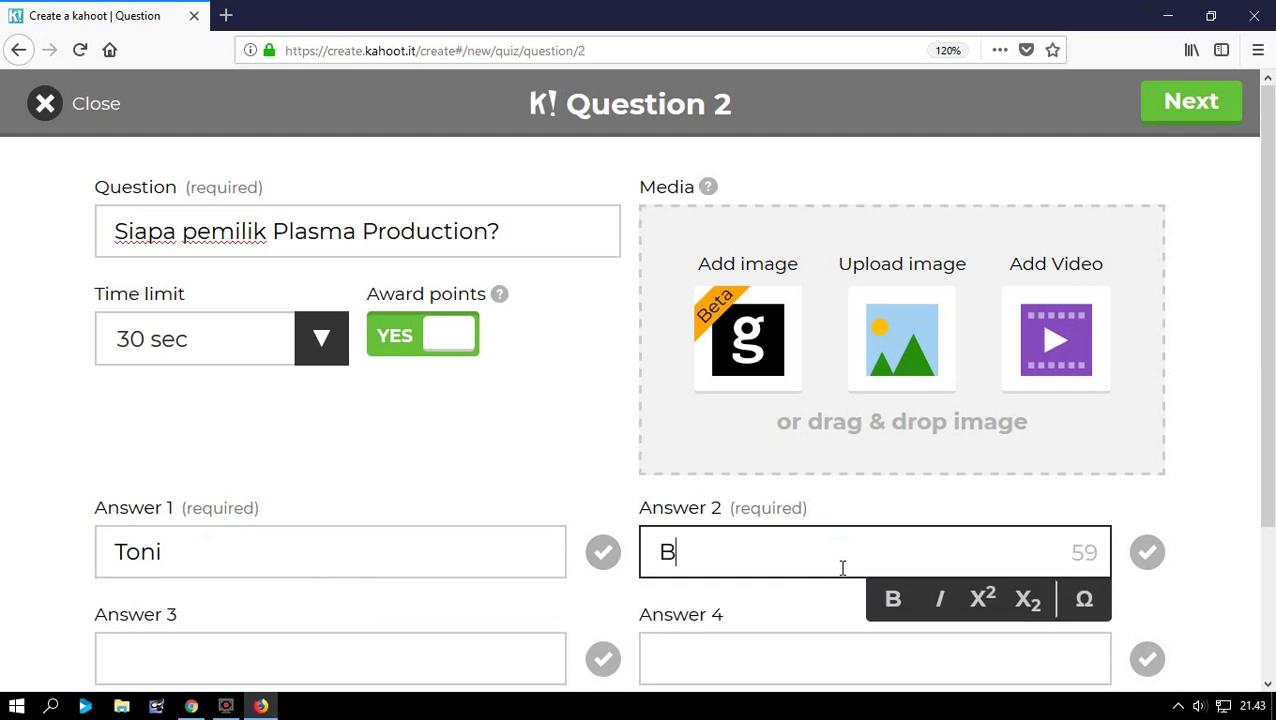
pyautogui.write('astomi')
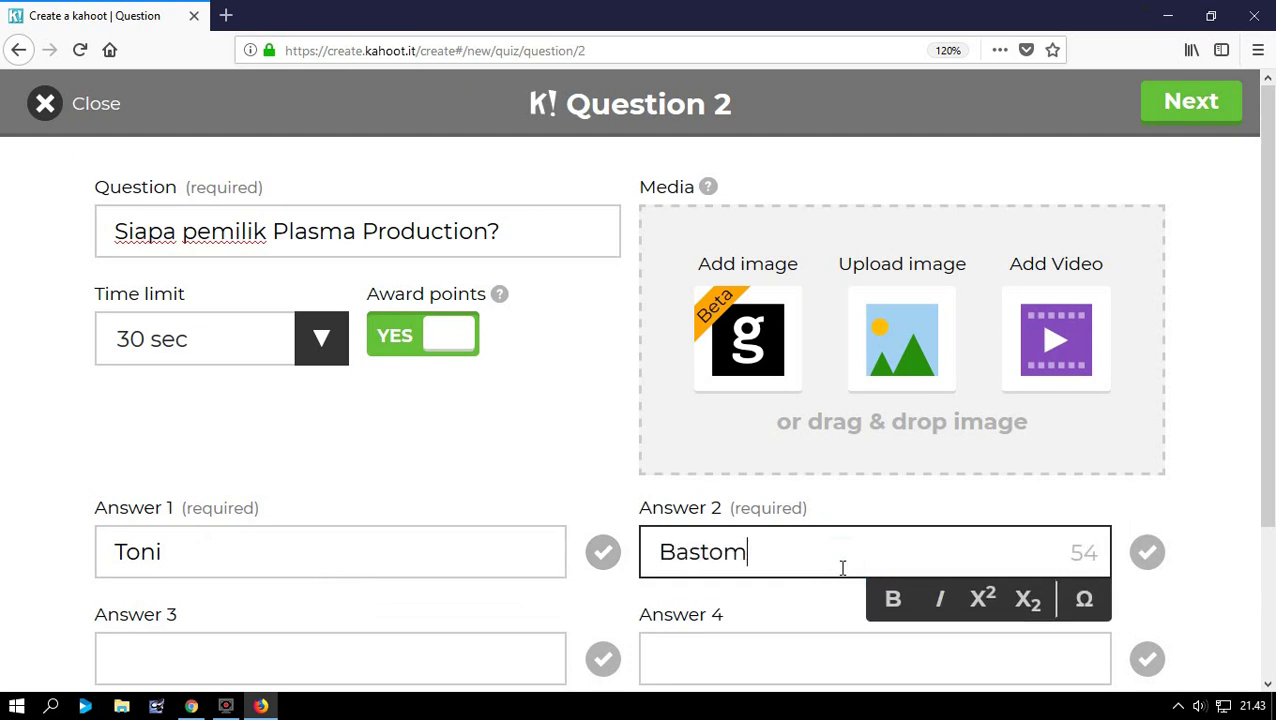
pyautogui.click(1146, 555)
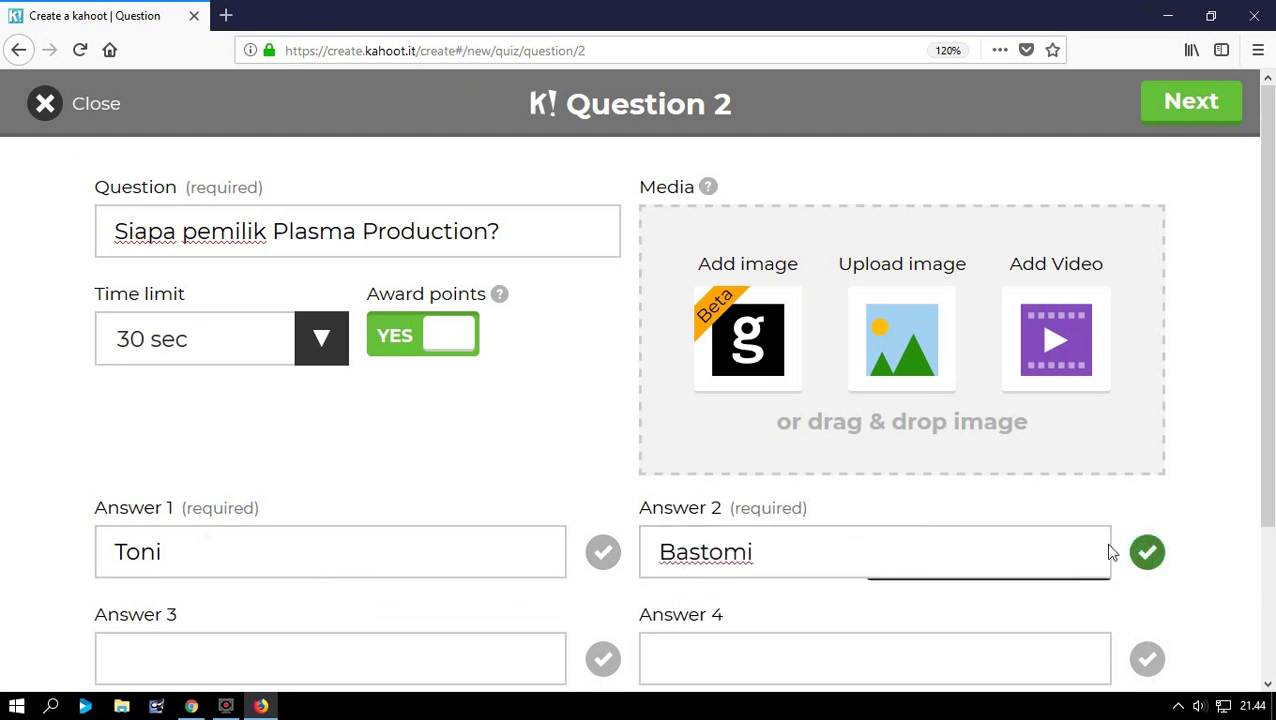
# Step: Fill in answers 3 and 4 of the second question with two names that sound similar to the owner's name
pyautogui.click(226, 661)
pyautogui.write('Bustomi')
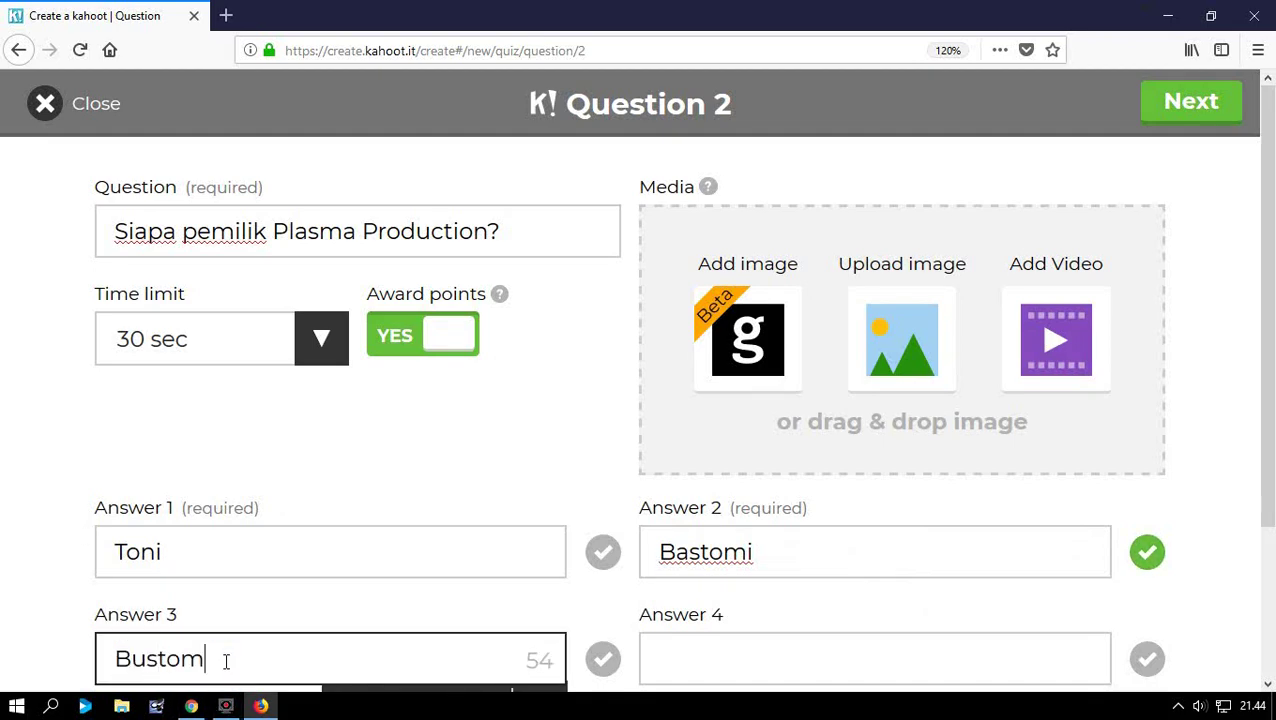
pyautogui.click(727, 657)
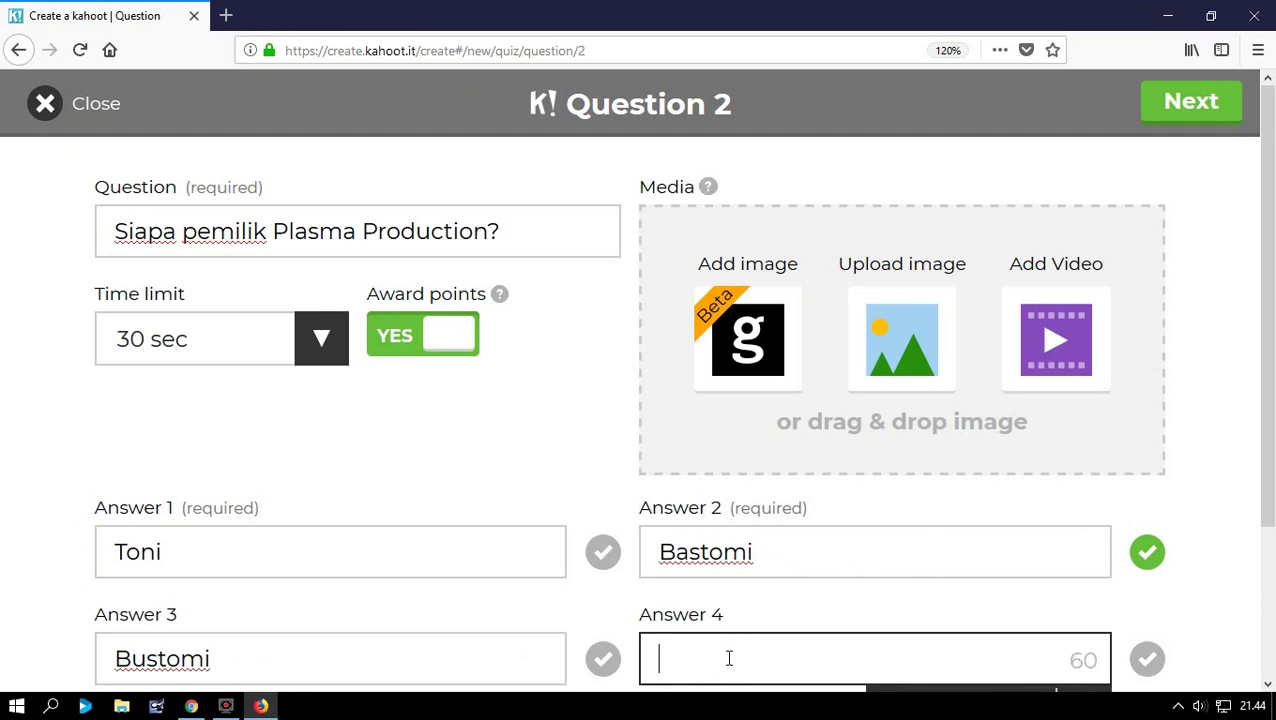
pyautogui.write('Bust')
pyautogui.write('ohi')
pyautogui.press('BackSpace')
pyautogui.press('BackSpace')
pyautogui.write('ni')
# Step: Start an image upload for the second question and open the "dari My documen" folder on Local Disk (D:)
pyautogui.click(912, 343)
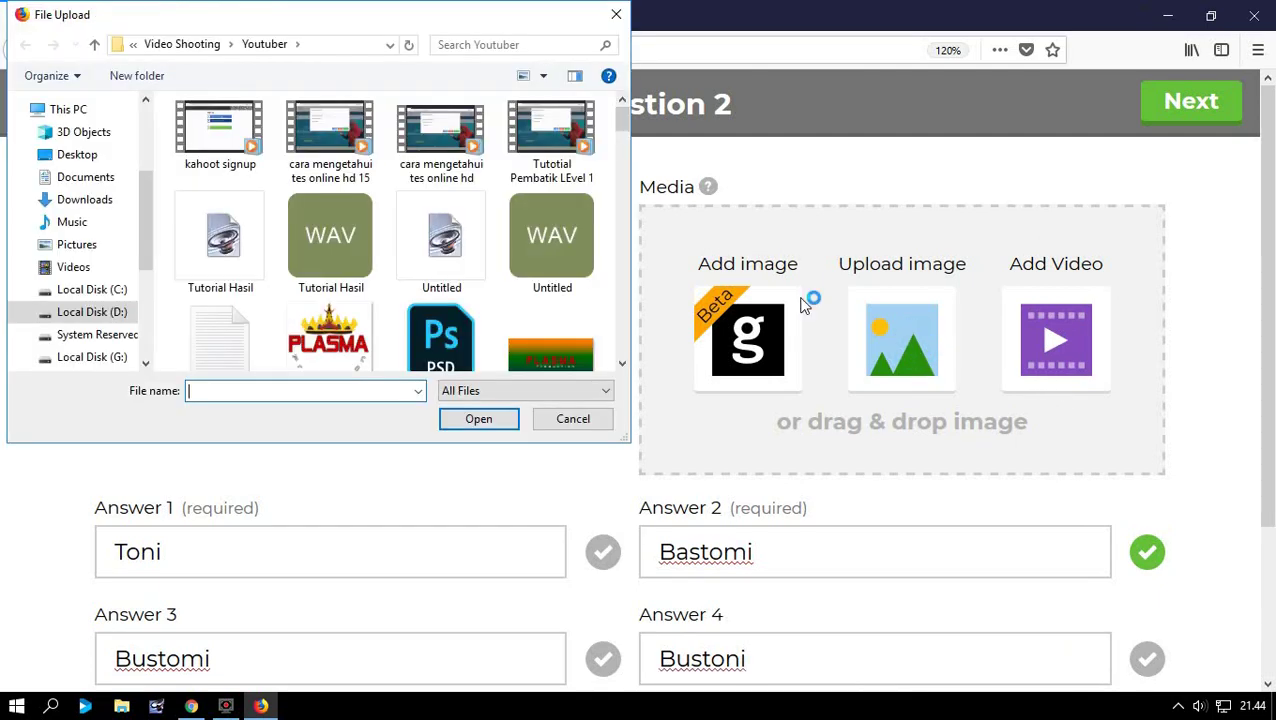
pyautogui.moveTo(621, 122); pyautogui.dragTo(627, 185)
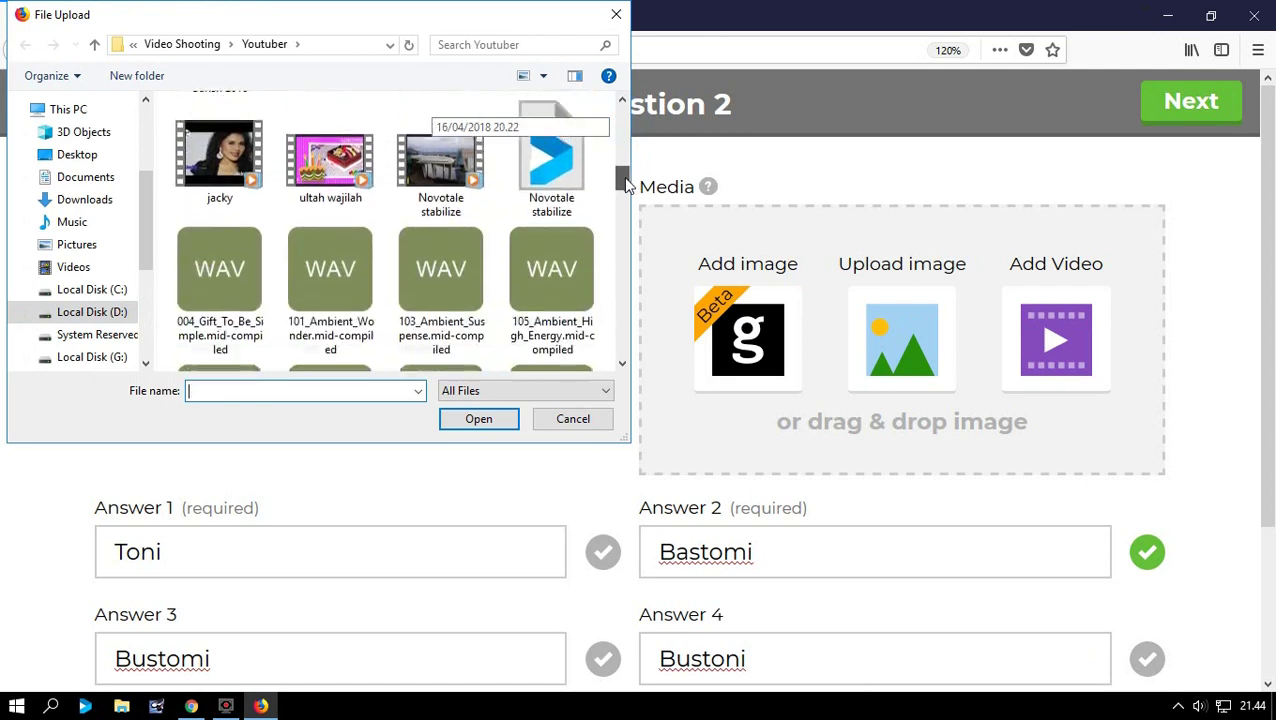
pyautogui.click(107, 201)
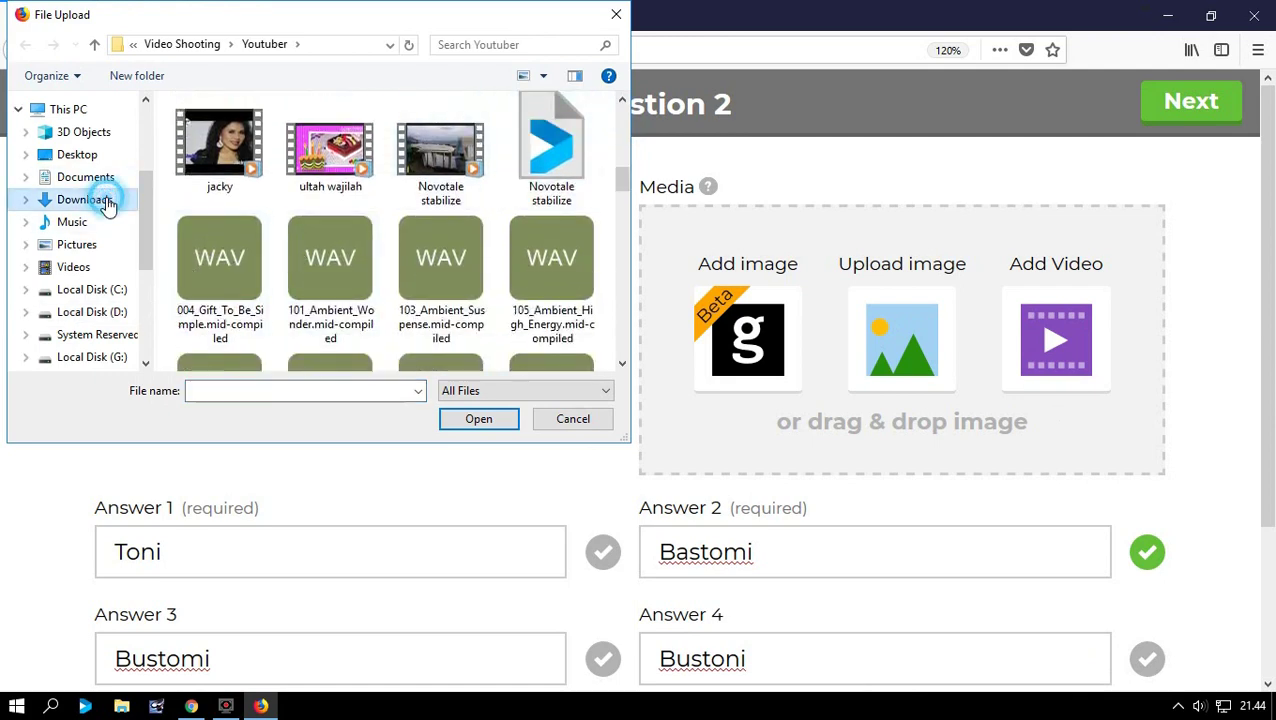
pyautogui.moveTo(623, 119)
pyautogui.mouseDown()
pyautogui.moveTo(618, 362)
pyautogui.moveTo(622, 177)
pyautogui.moveTo(640, 118)
pyautogui.mouseUp()
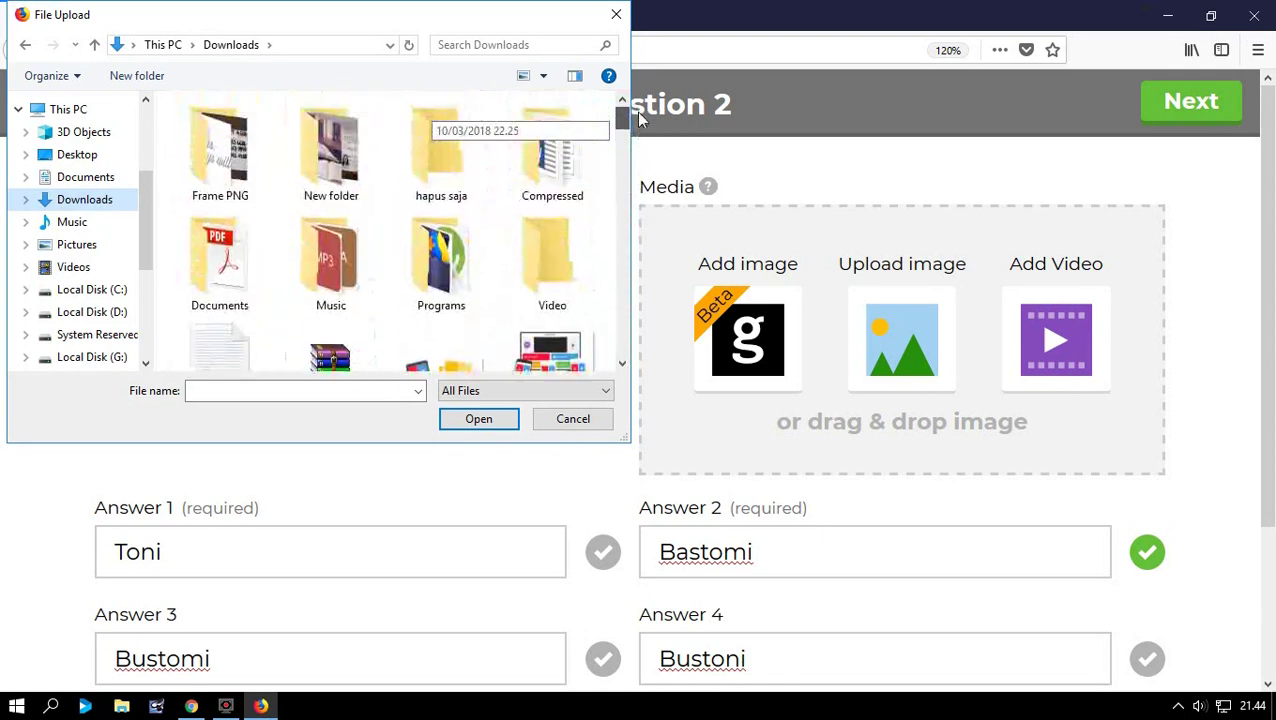
pyautogui.click(124, 316)
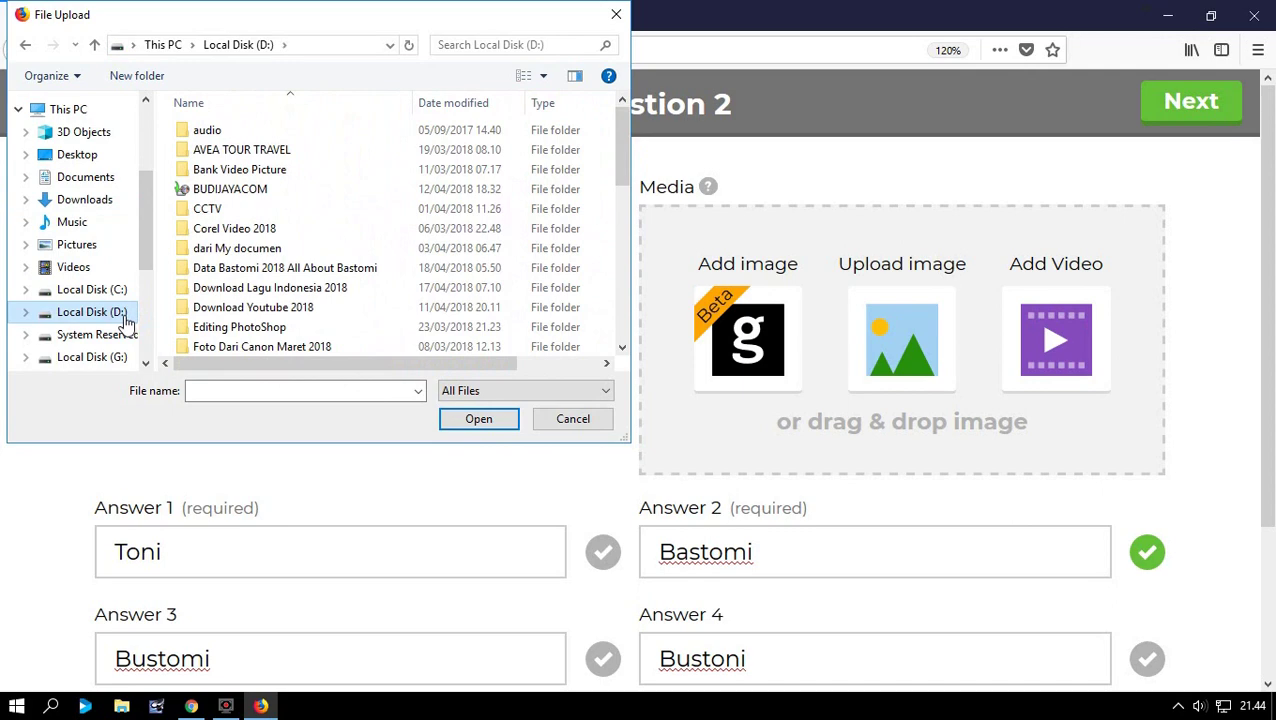
pyautogui.click(346, 251)
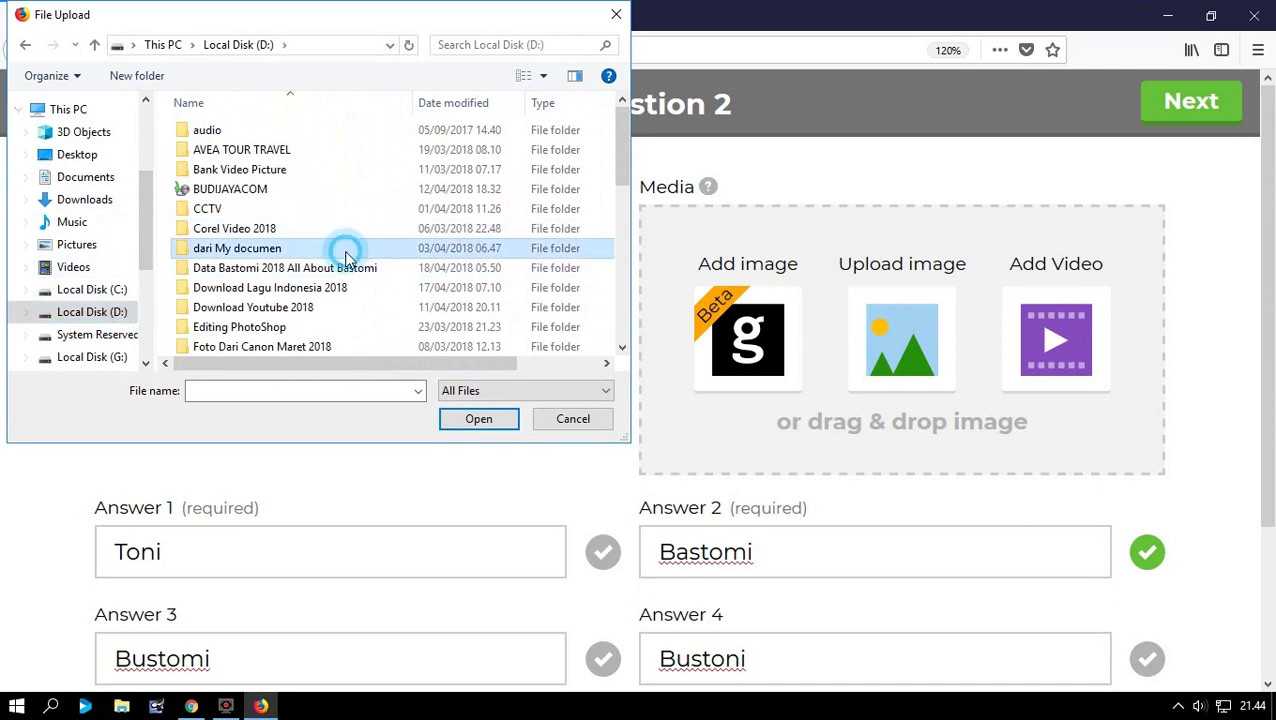
pyautogui.doubleClick(346, 252)
# Step: Find and upload the _MG_6153 portrait photo with the blue background as the second question's media, and complete the question
pyautogui.scroll(-15, 447, 251)
pyautogui.scroll(-20, 465, 266)
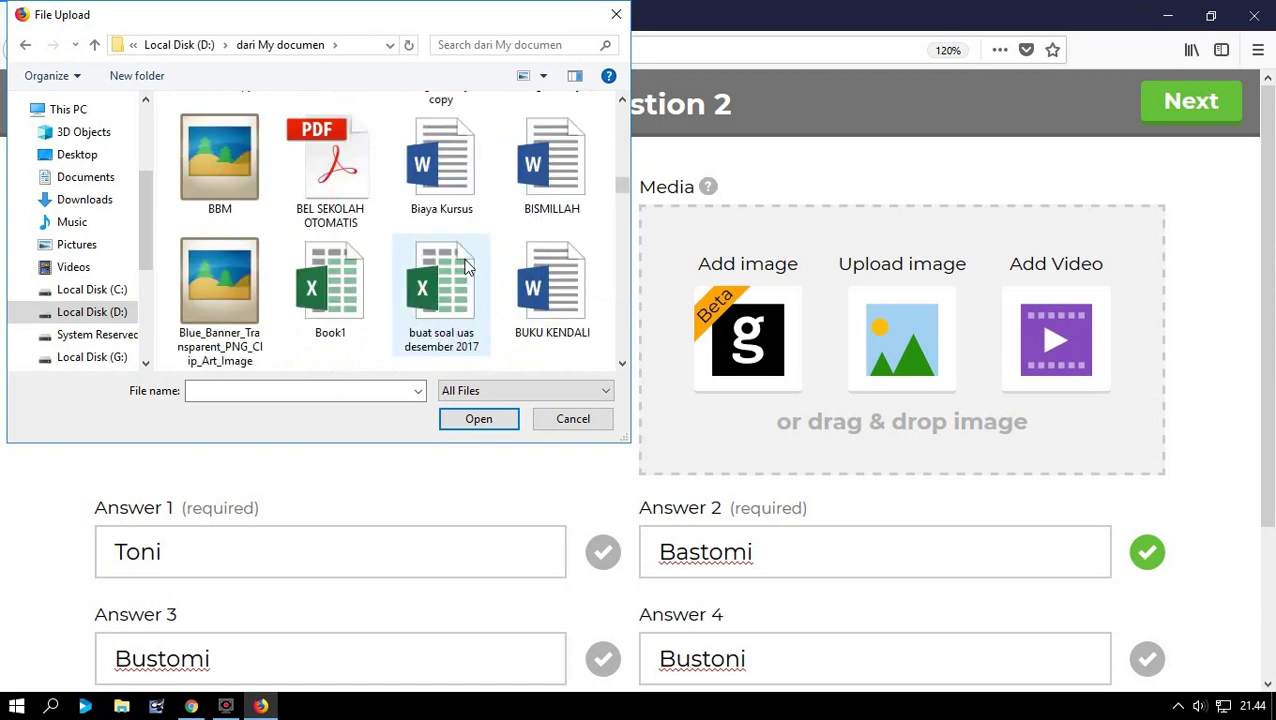
pyautogui.scroll(-15, 465, 266)
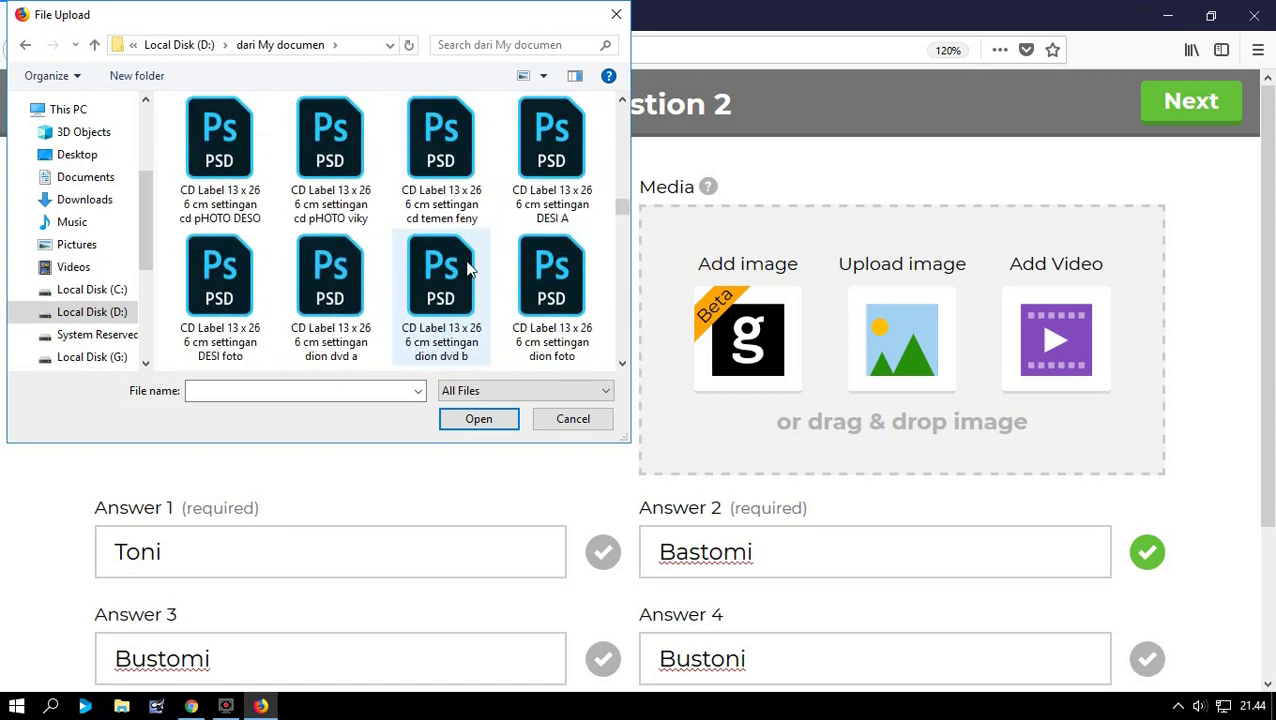
pyautogui.scroll(10, 466, 266)
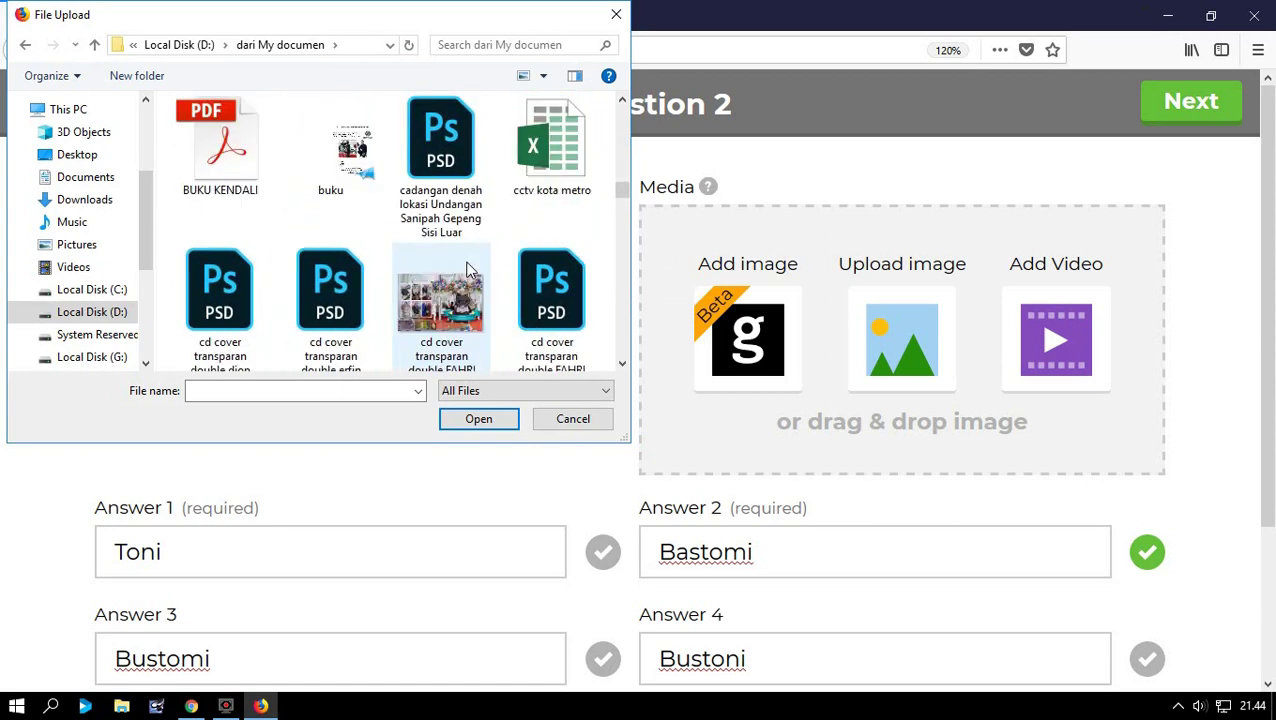
pyautogui.scroll(3, 466, 266)
pyautogui.scroll(8, 466, 266)
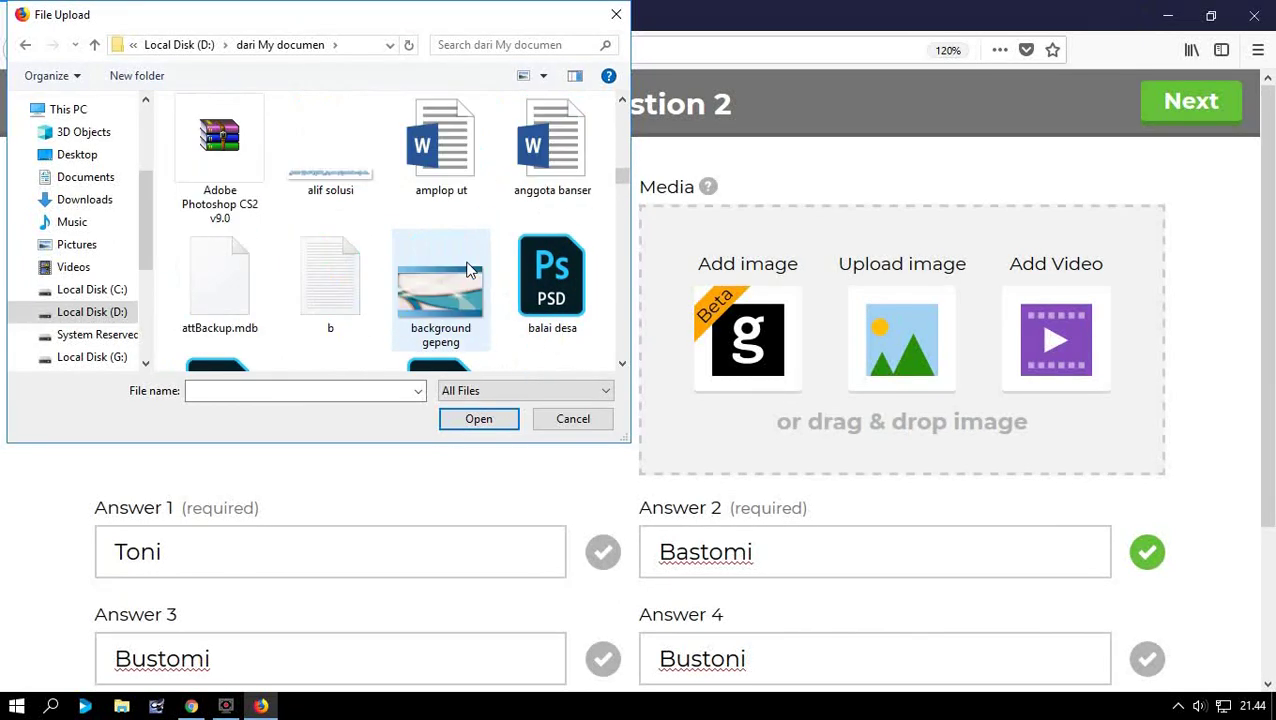
pyautogui.scroll(10, 466, 266)
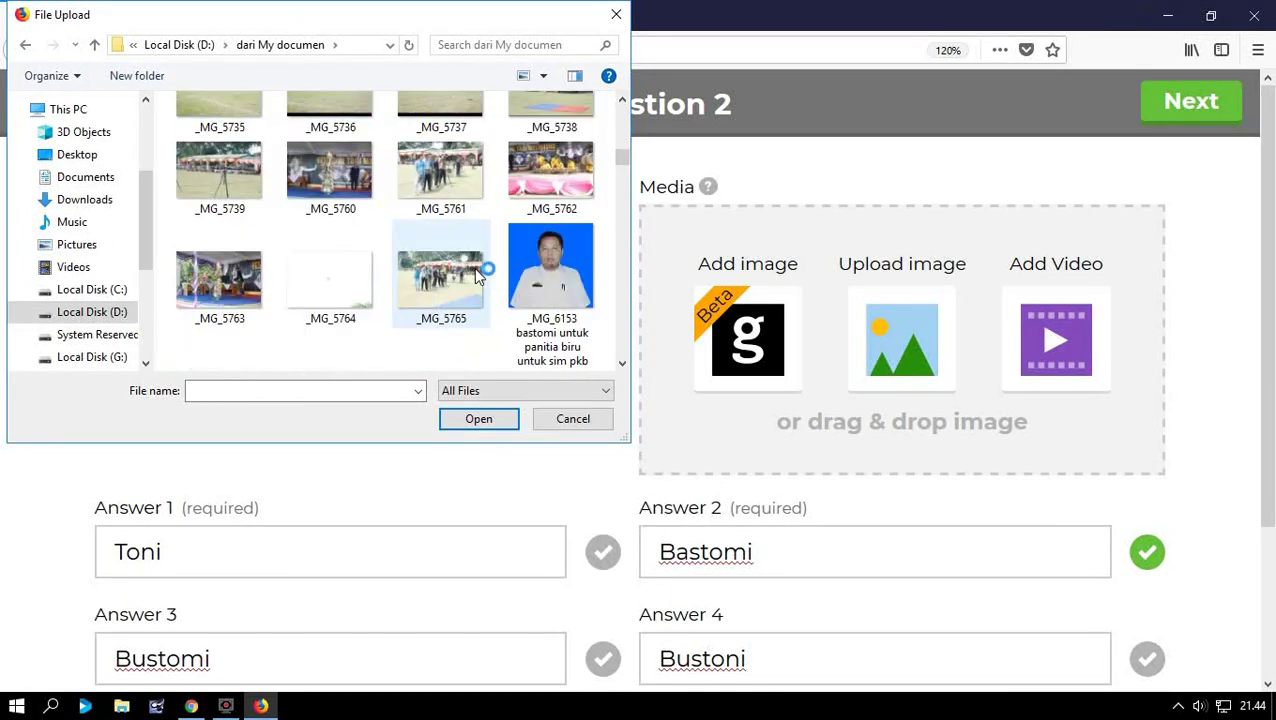
pyautogui.click(557, 273)
pyautogui.click(488, 423)
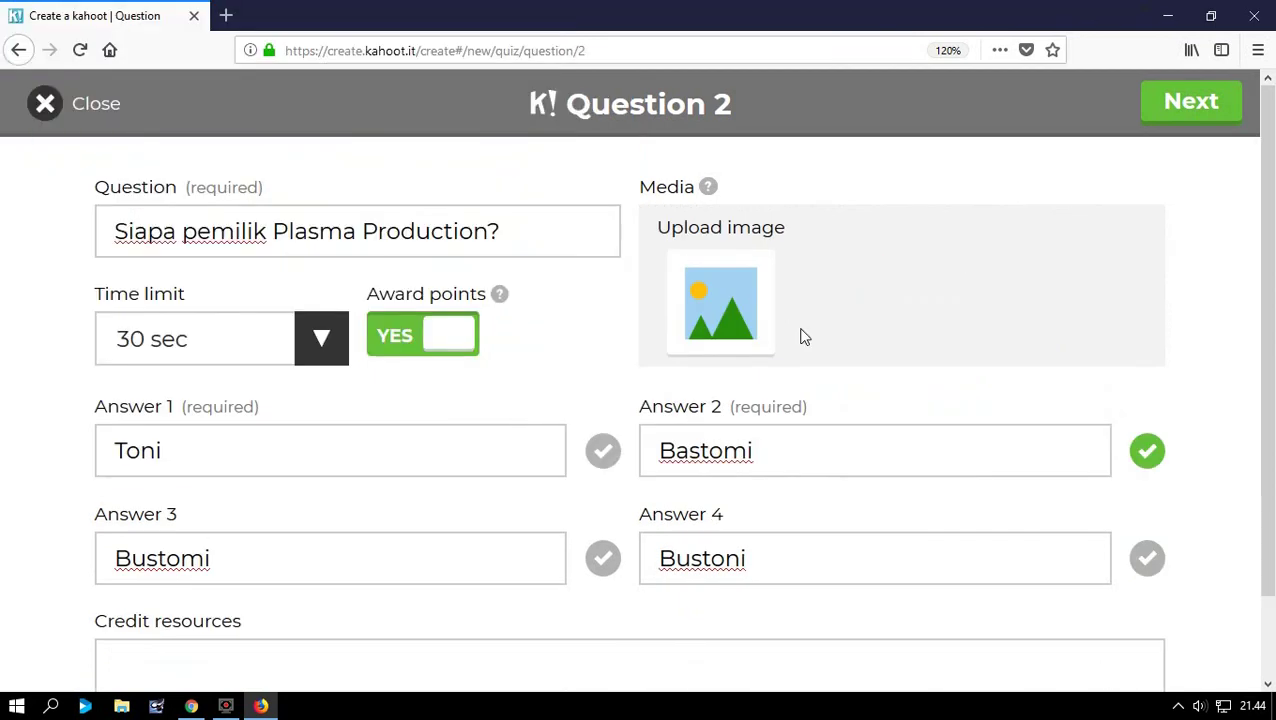
pyautogui.click(1213, 106)
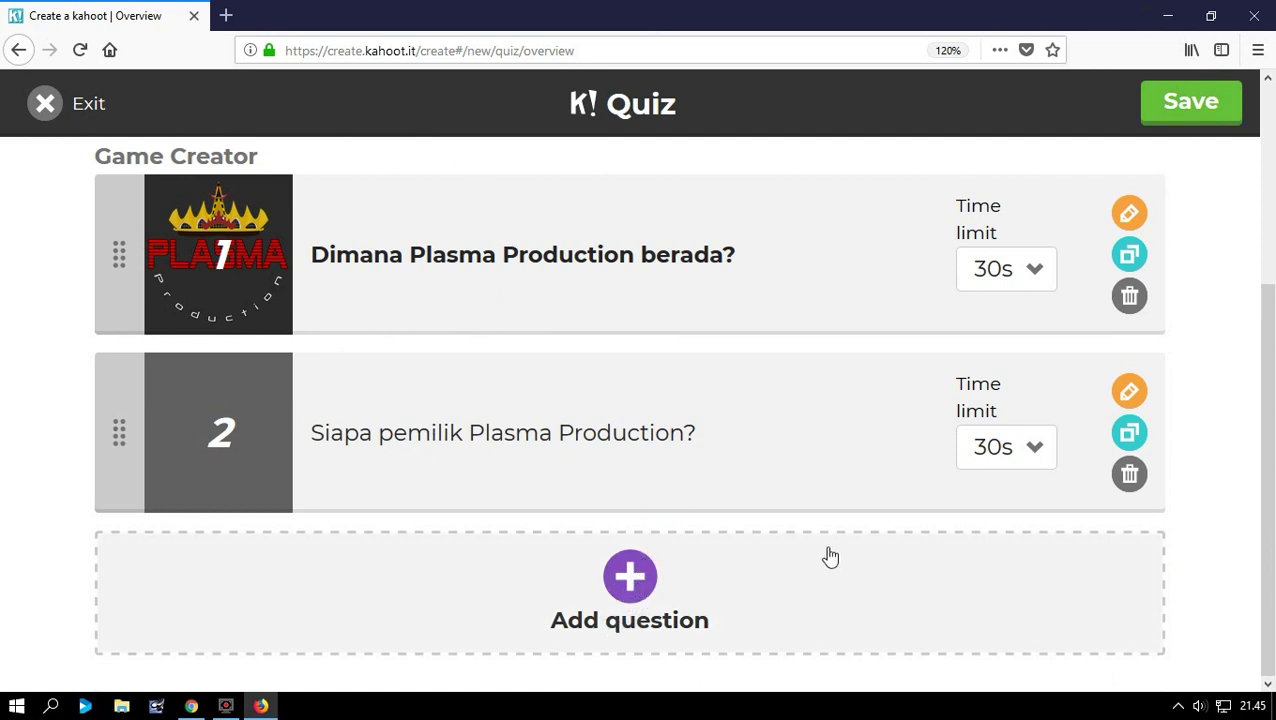
# Step: Save and publish the quiz, finish the creation, and show the quiz in the list of kahoots created by this account
pyautogui.scroll(3, 826, 555)
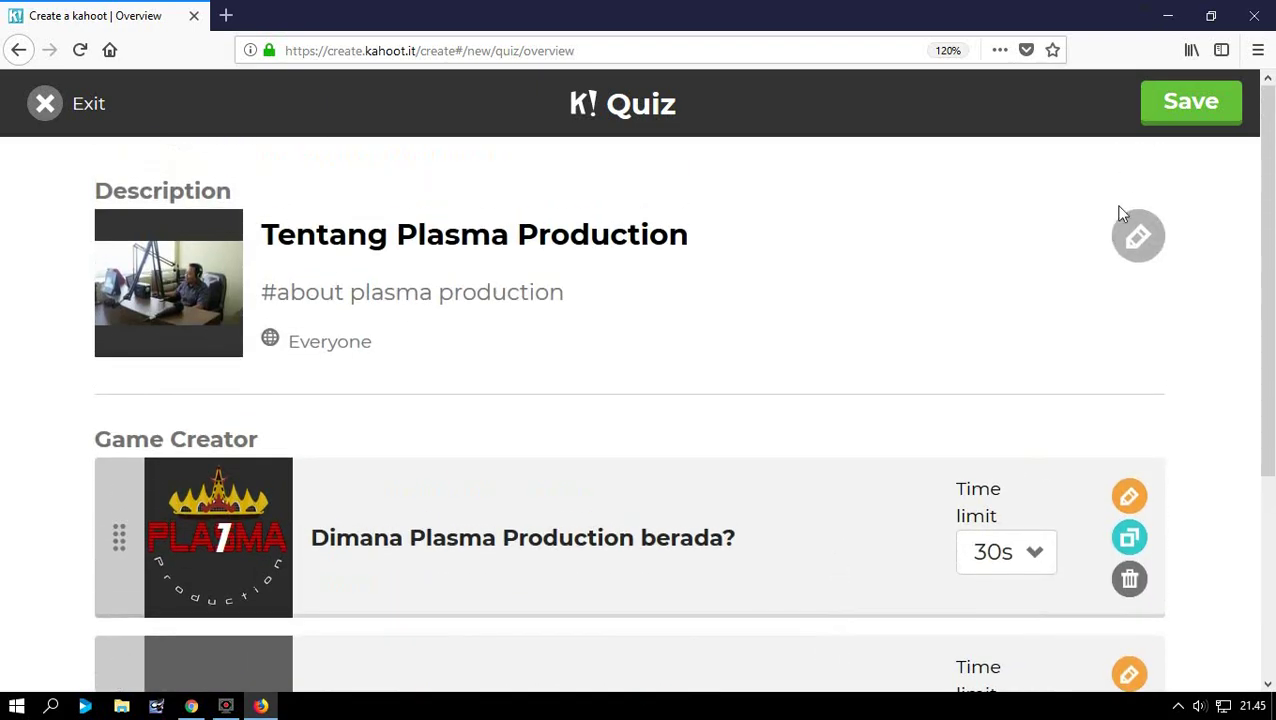
pyautogui.click(1178, 106)
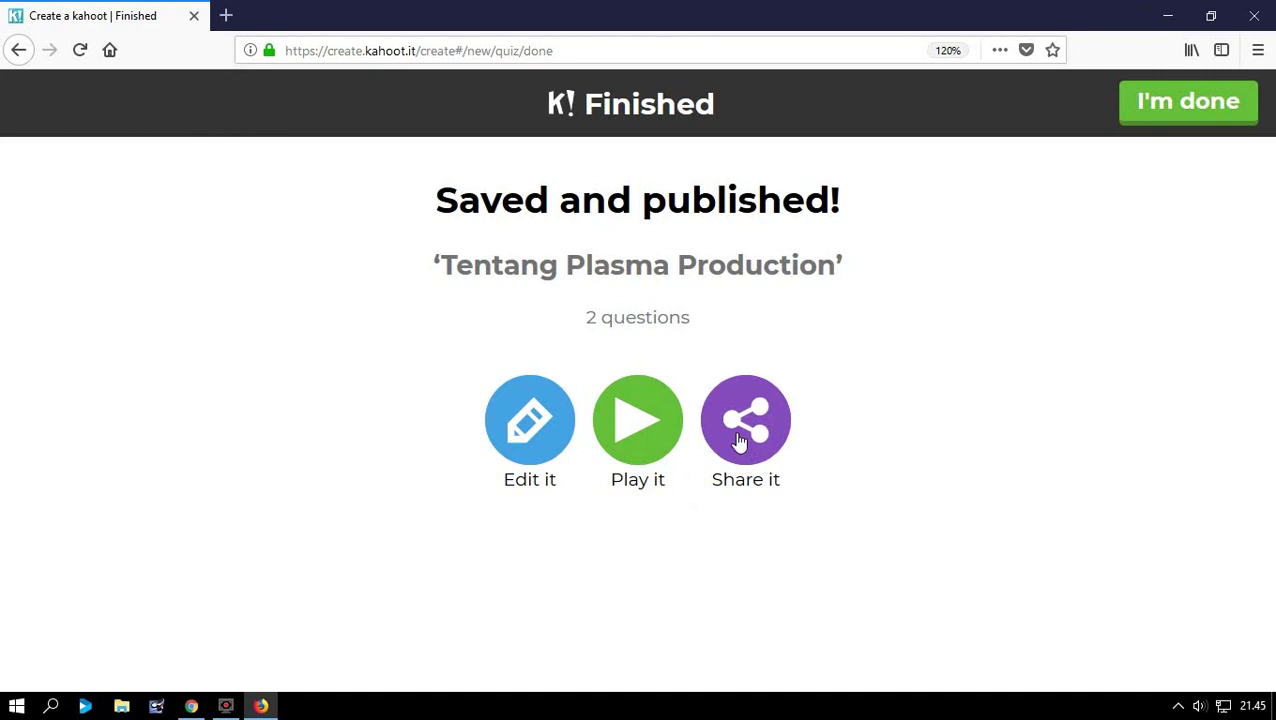
pyautogui.click(1237, 122)
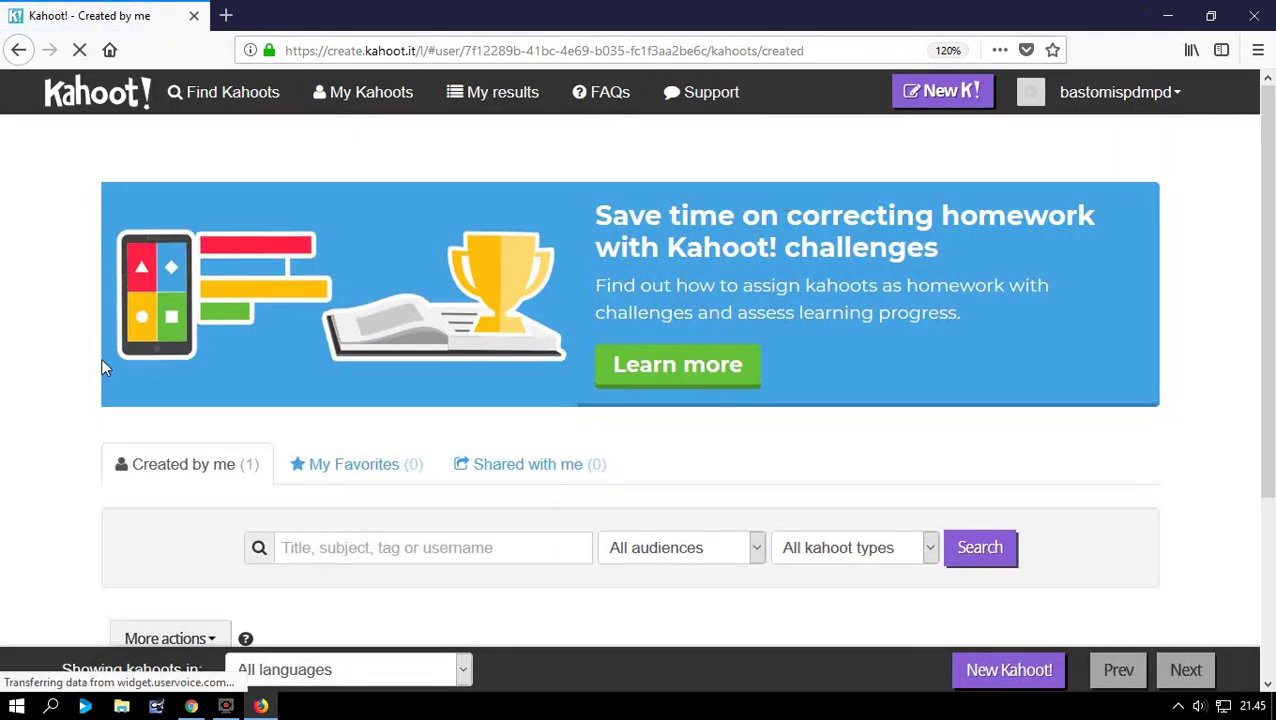
pyautogui.scroll(-3, 296, 404)
pyautogui.scroll(-1, 296, 404)
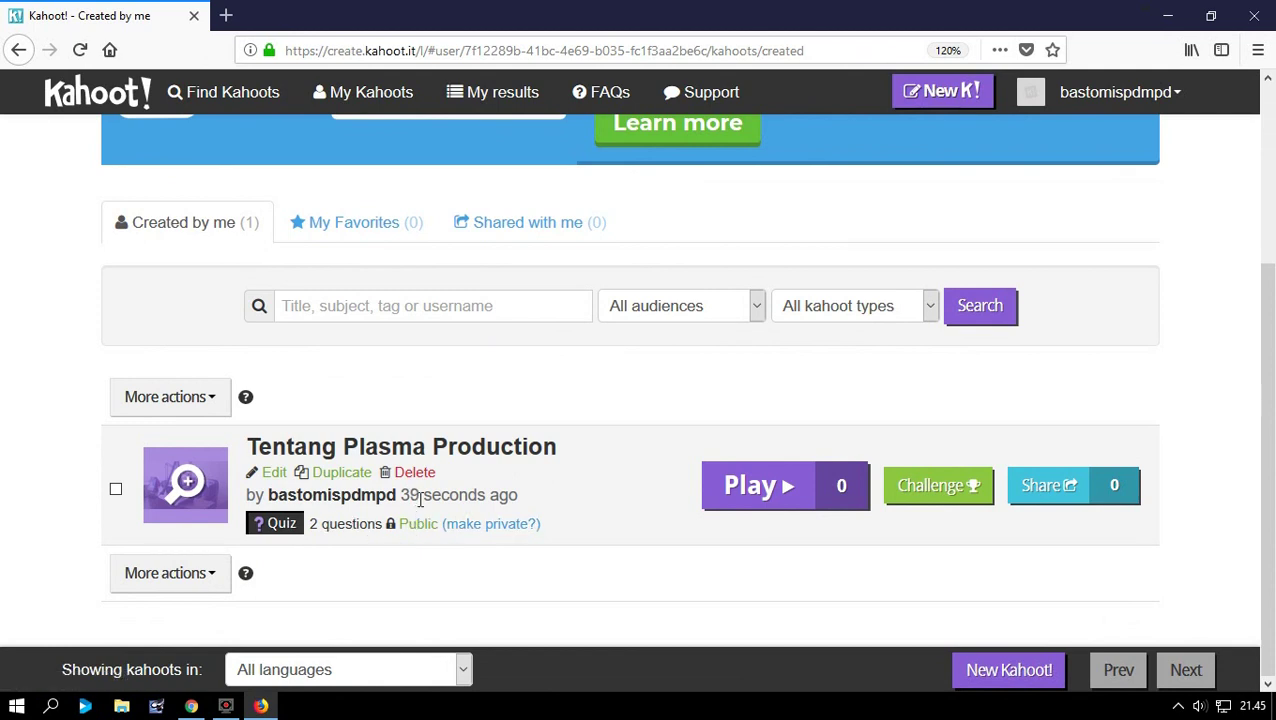
pyautogui.scroll(4, 478, 498)
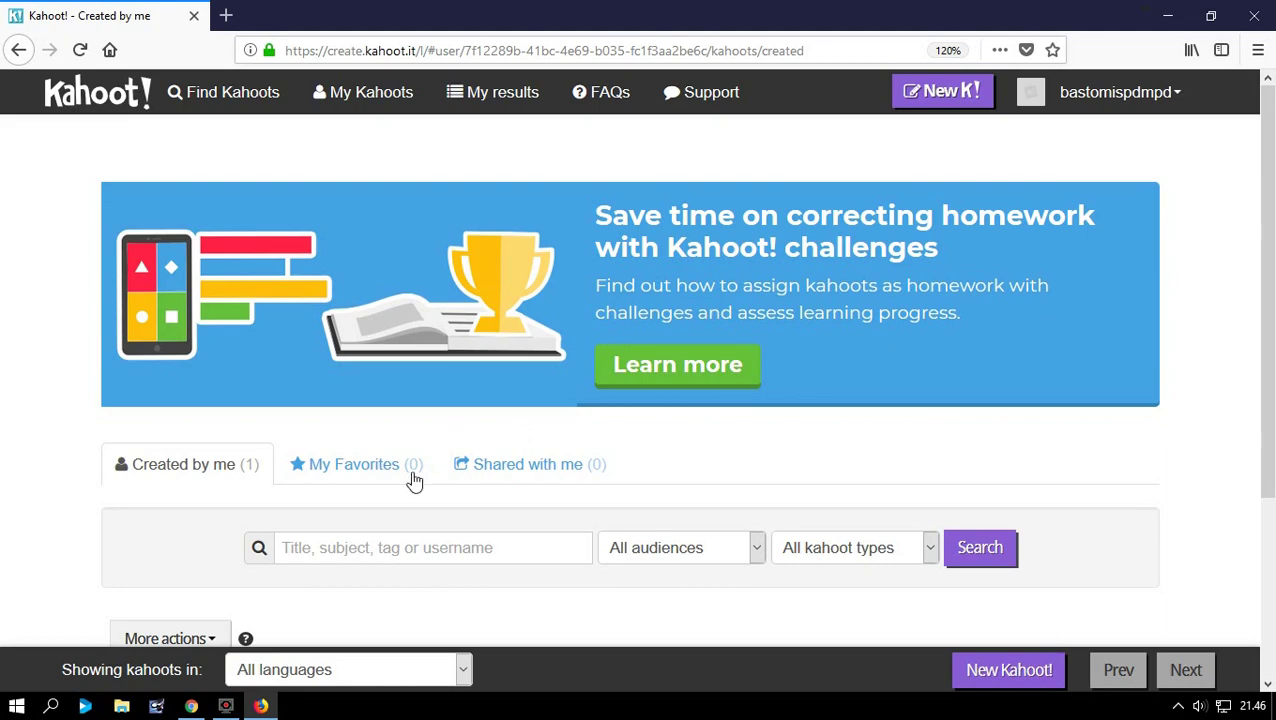
pyautogui.moveTo(225, 707)
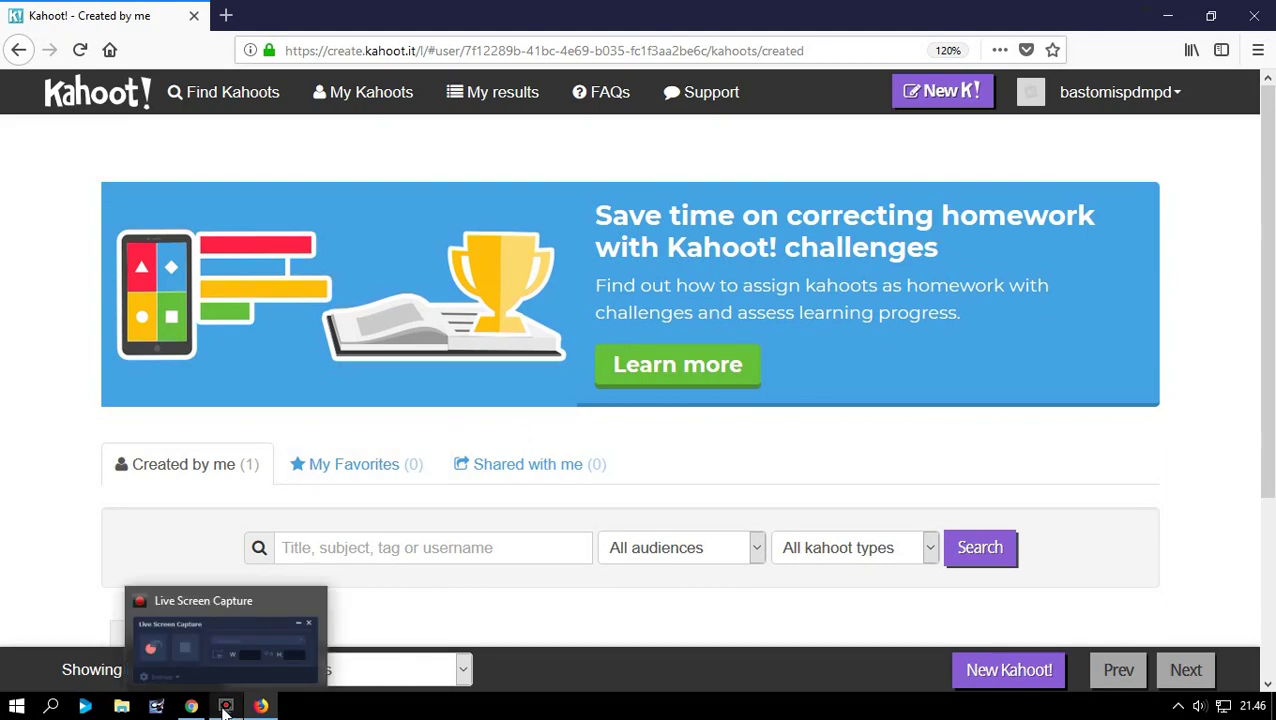